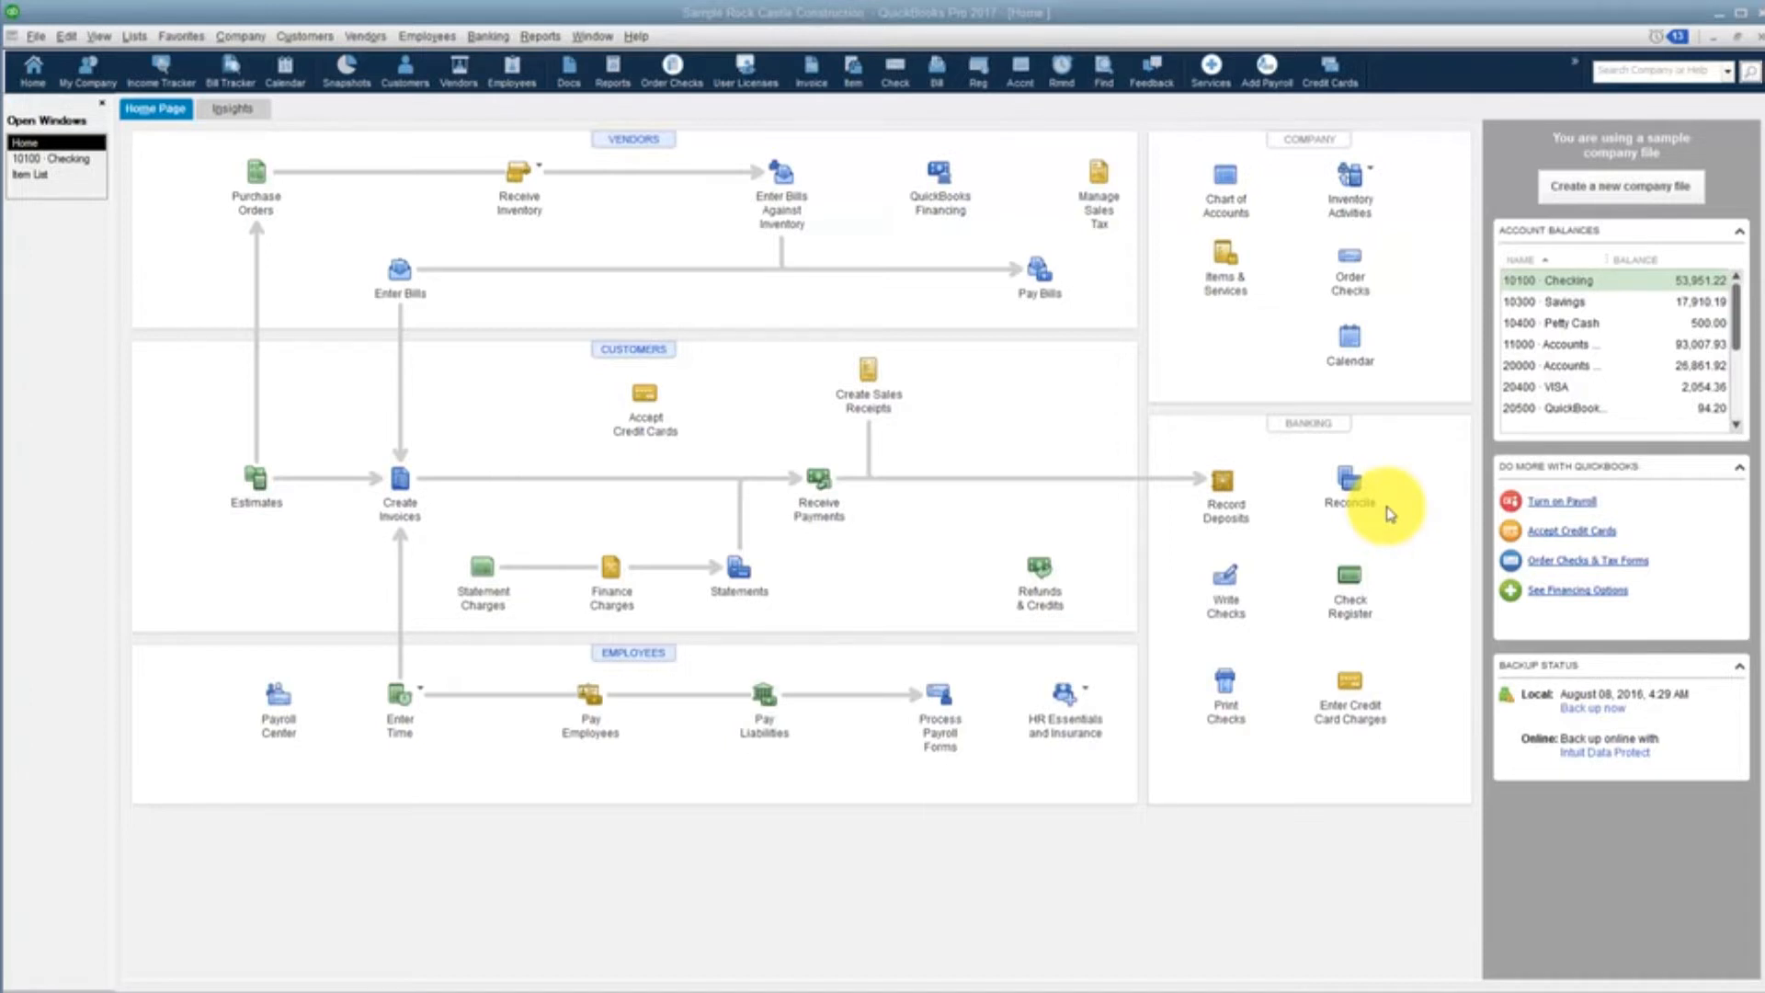
In the reconciliation setup, look through the accounts available for reconciling and the Locate Discrepancies options for the Checking account
click(1350, 491)
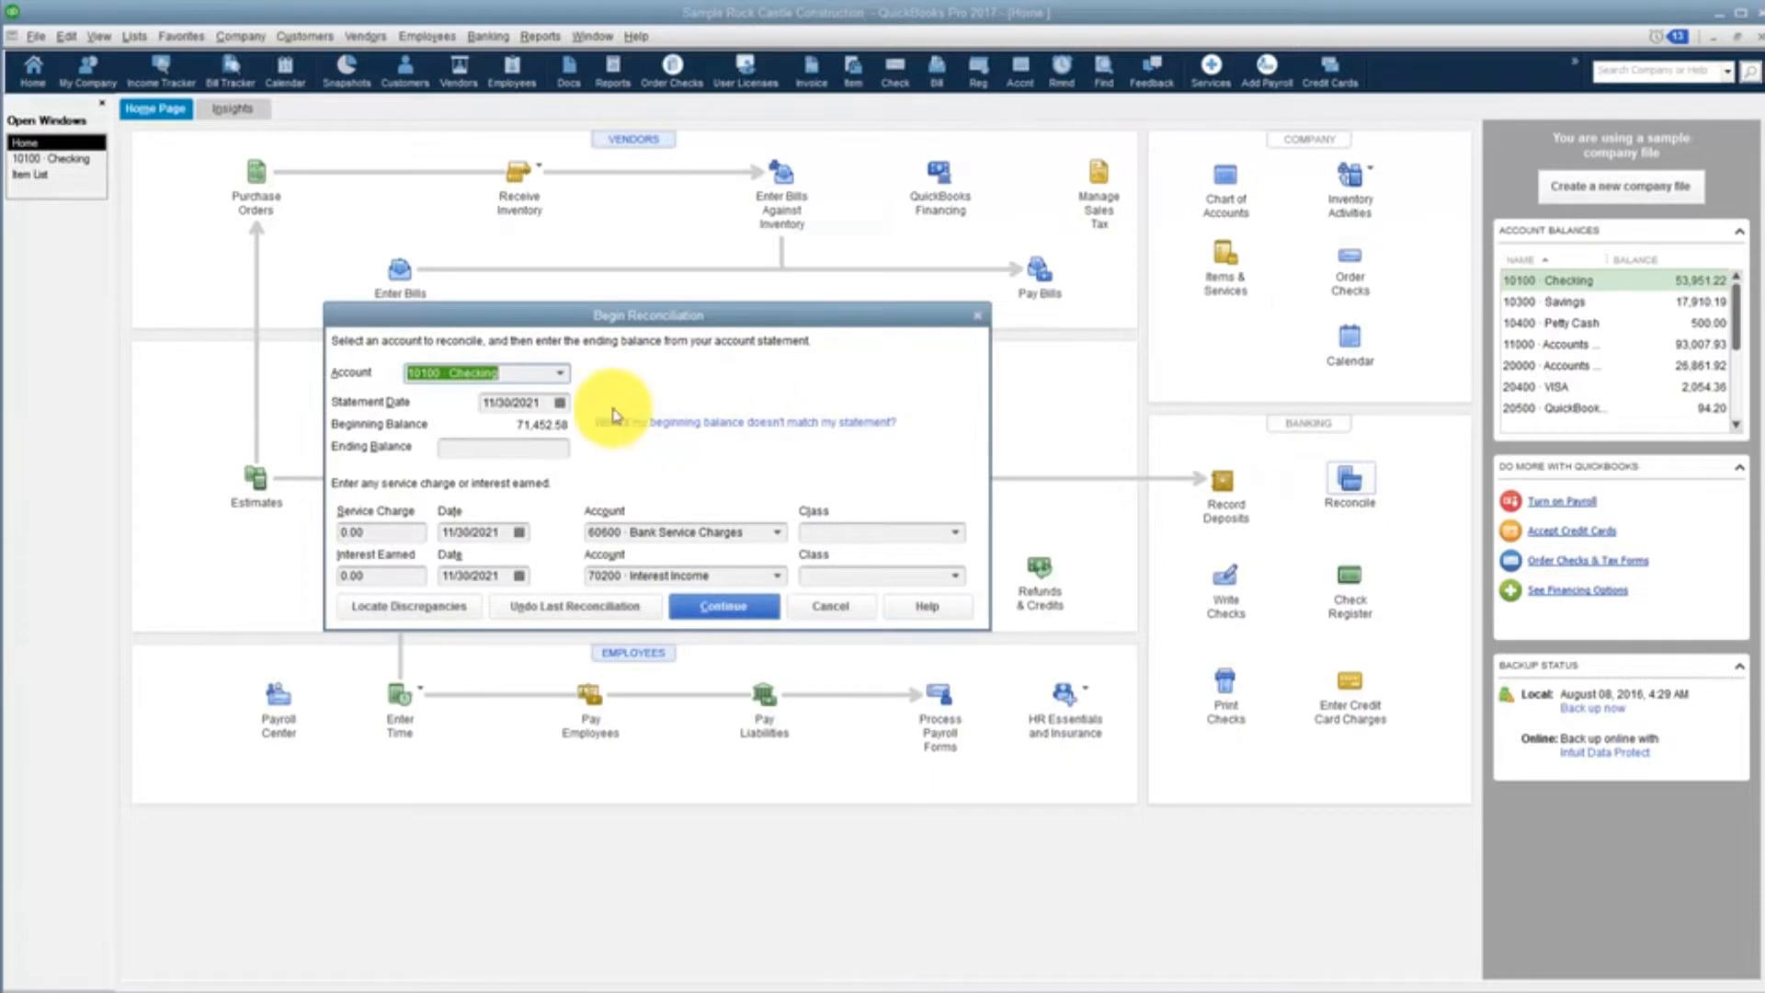
click(560, 377)
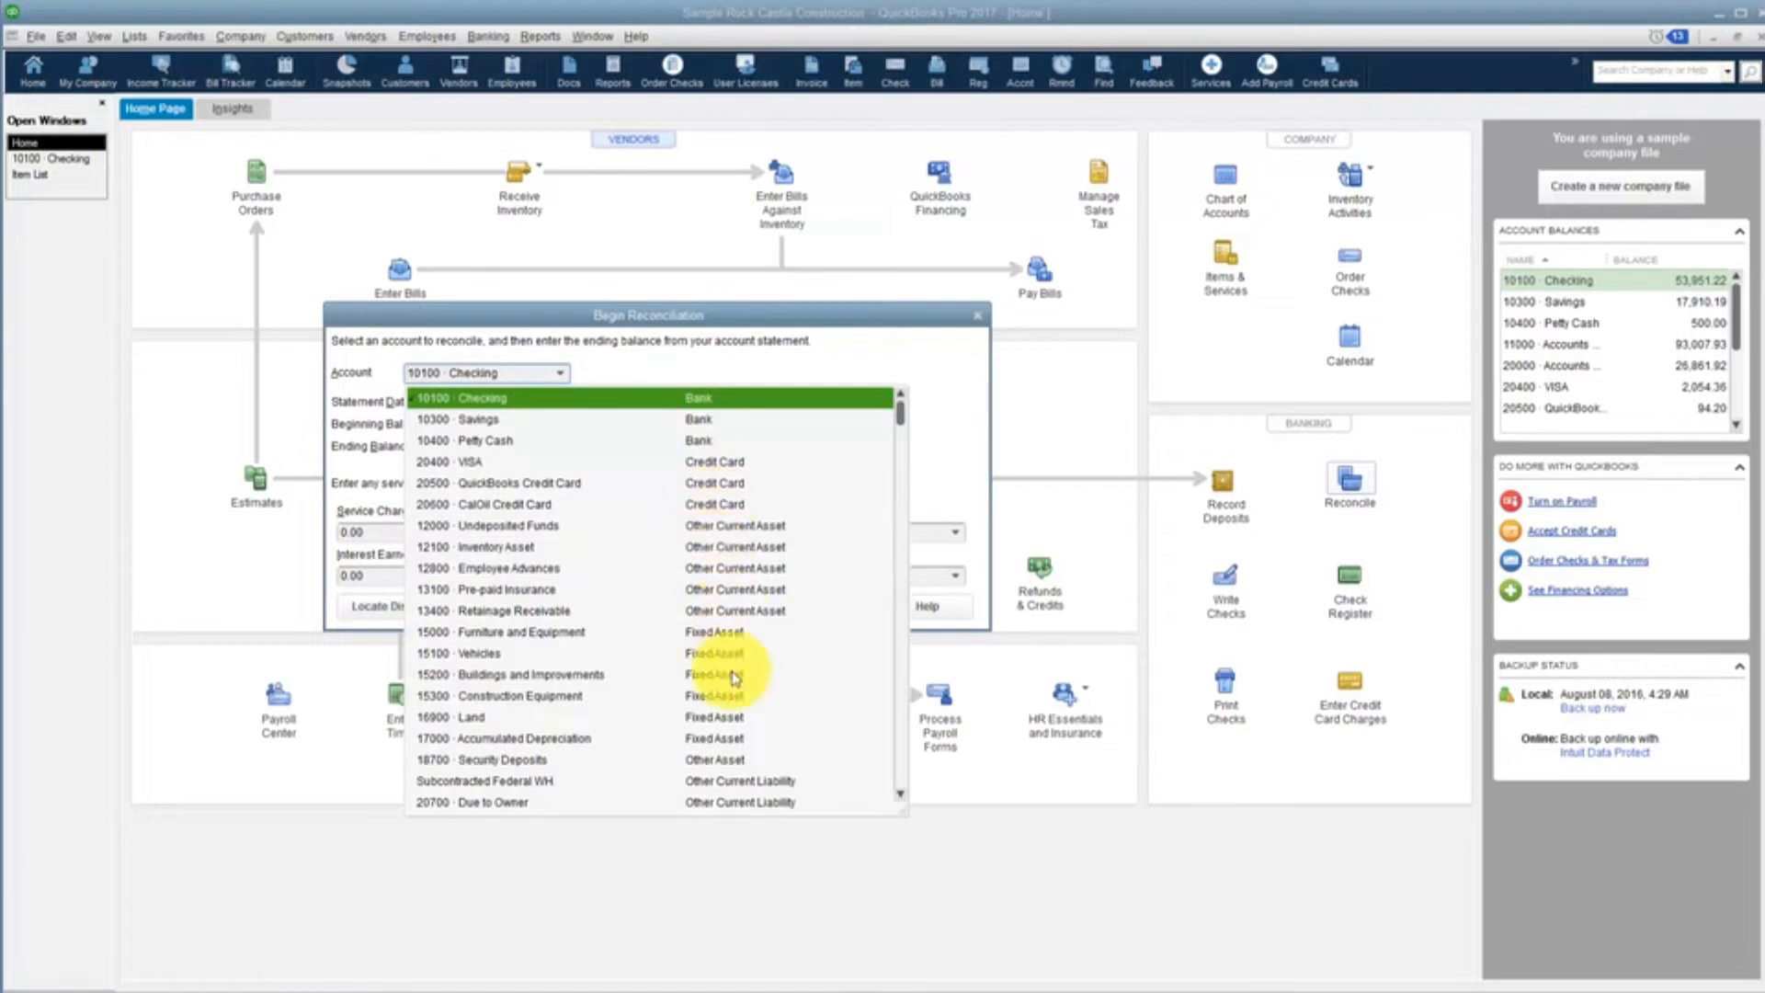
click(901, 794)
drag(901, 796, 899, 796)
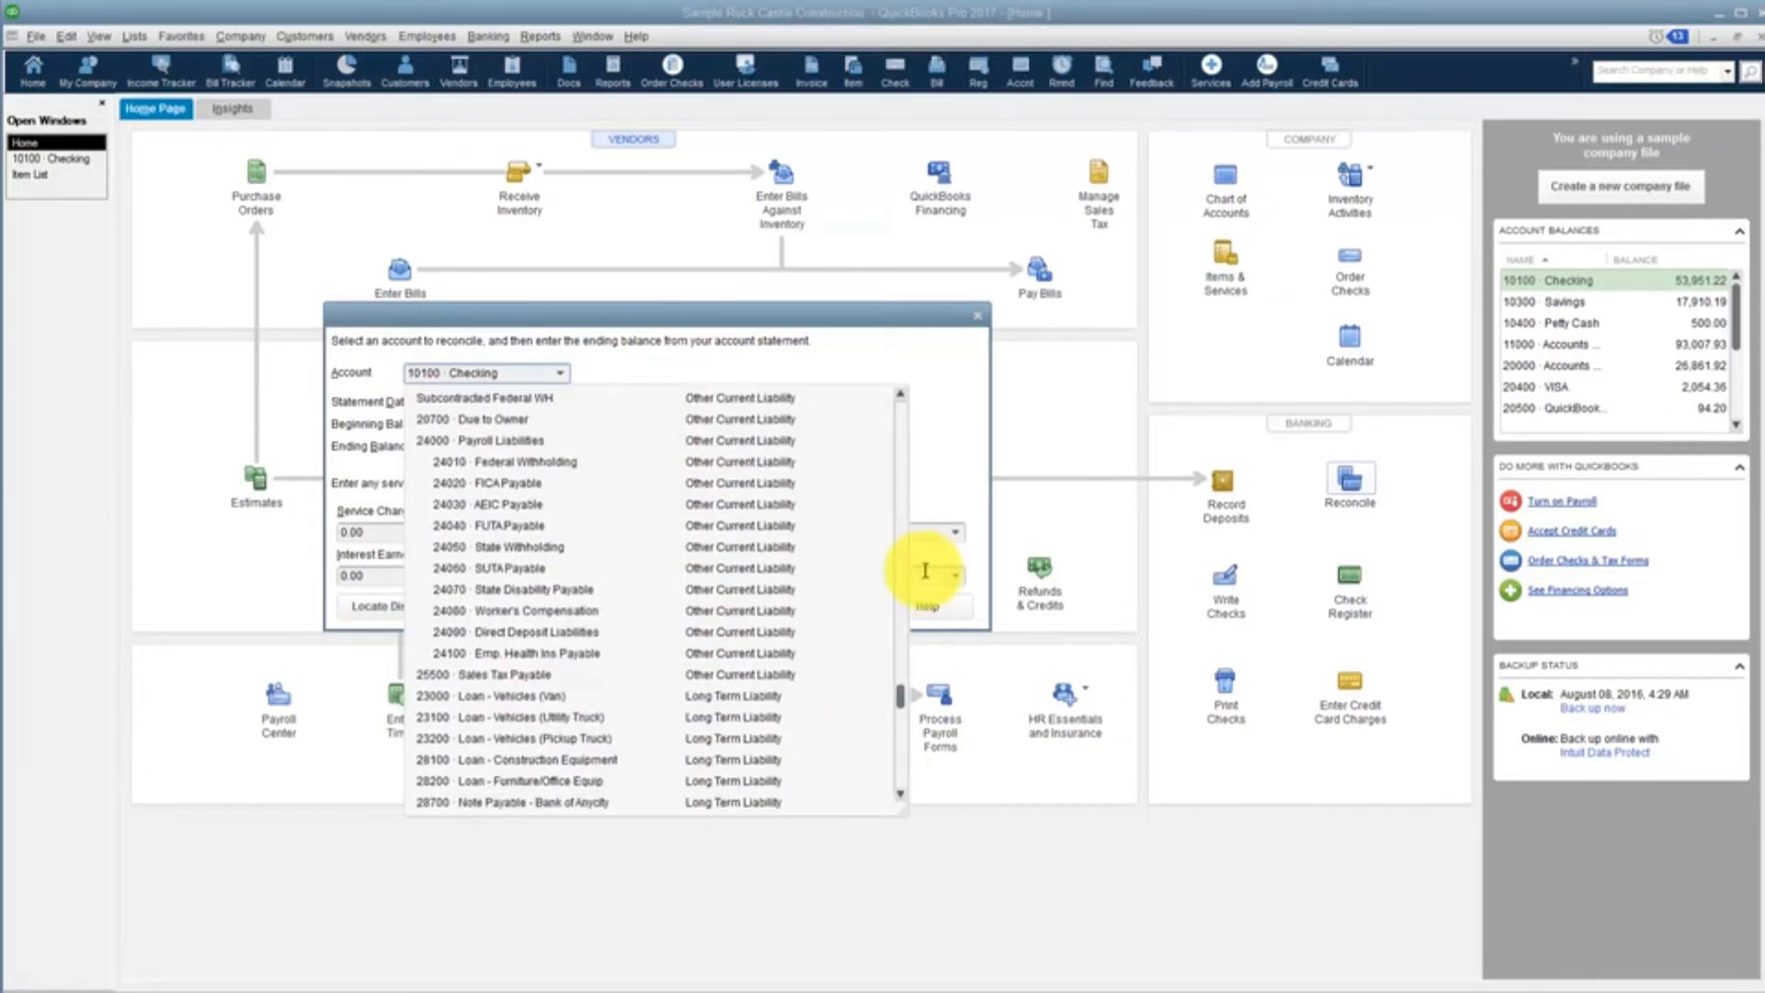
click(800, 376)
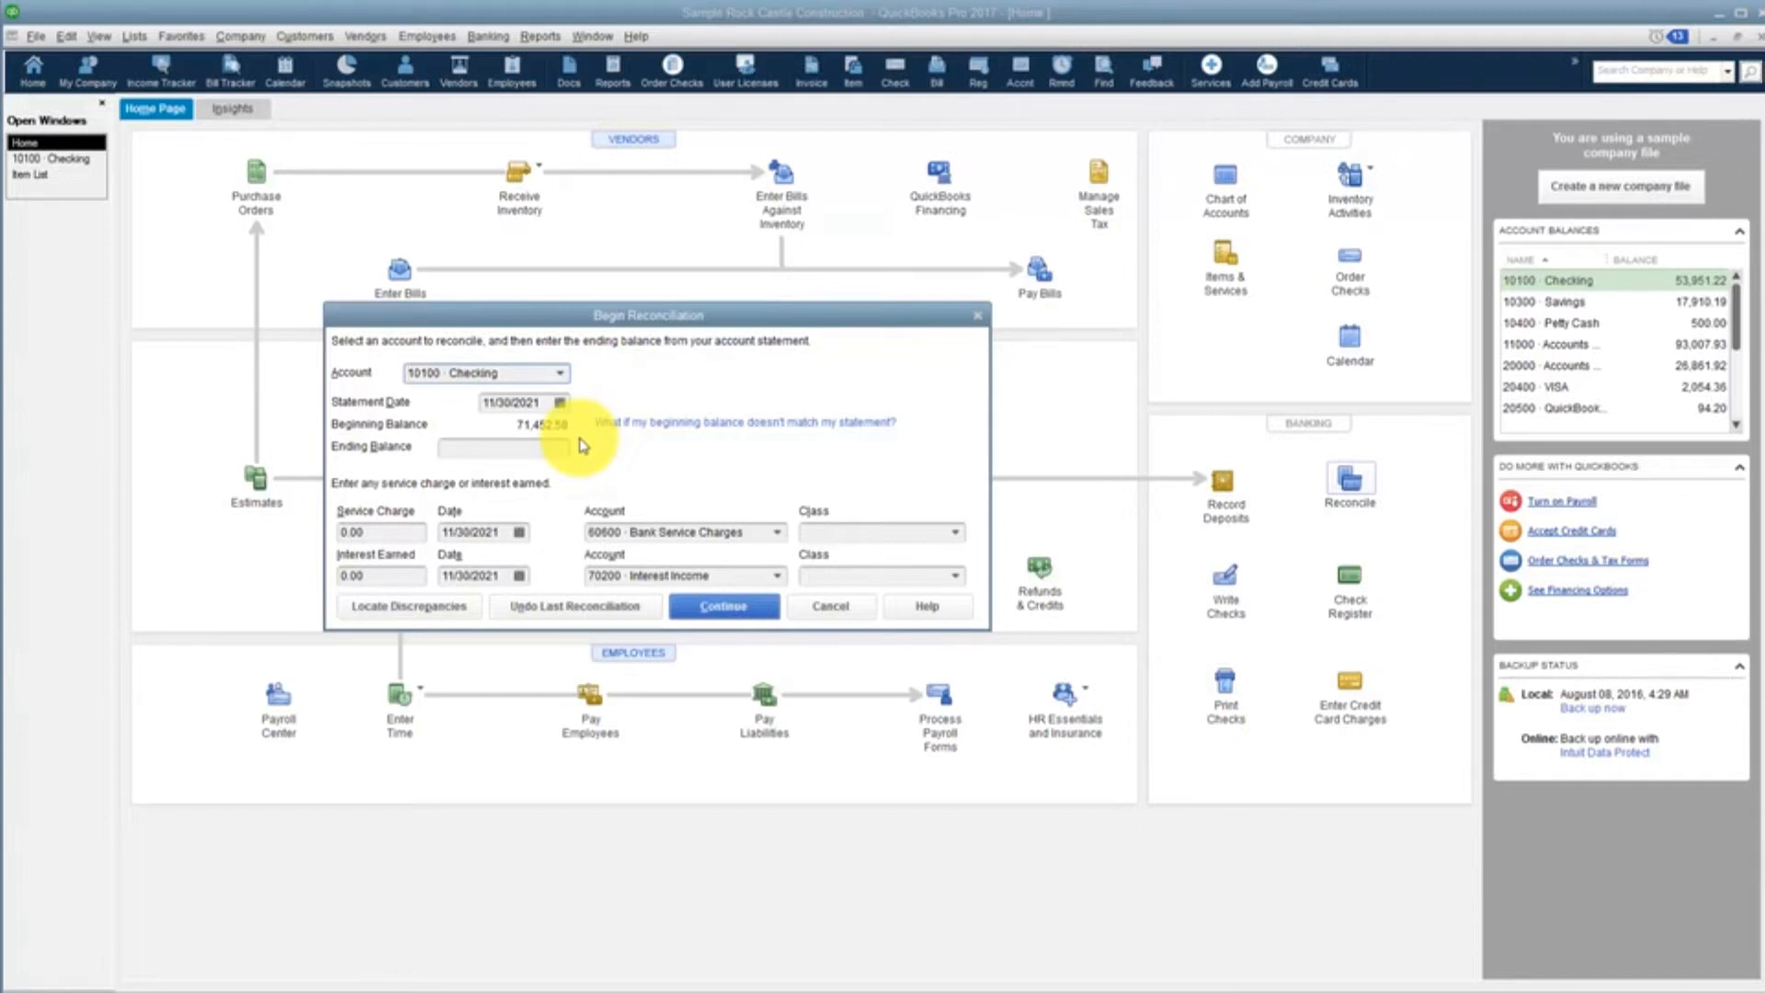
click(434, 611)
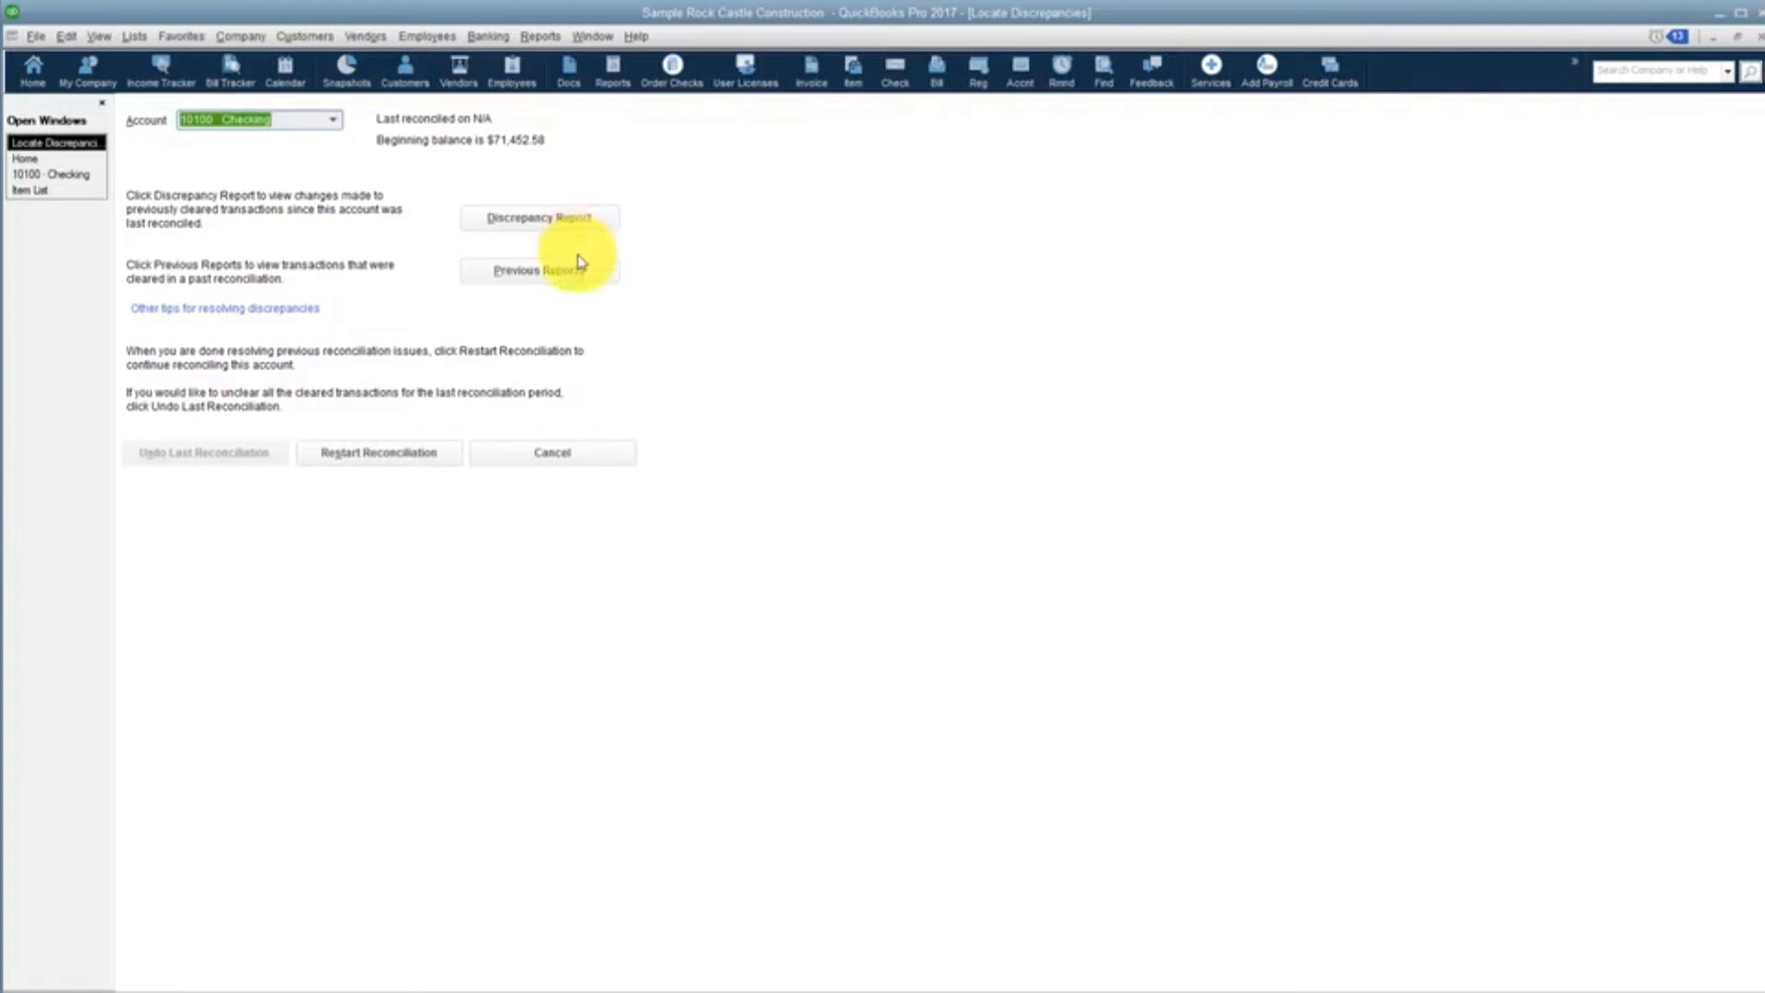
click(554, 454)
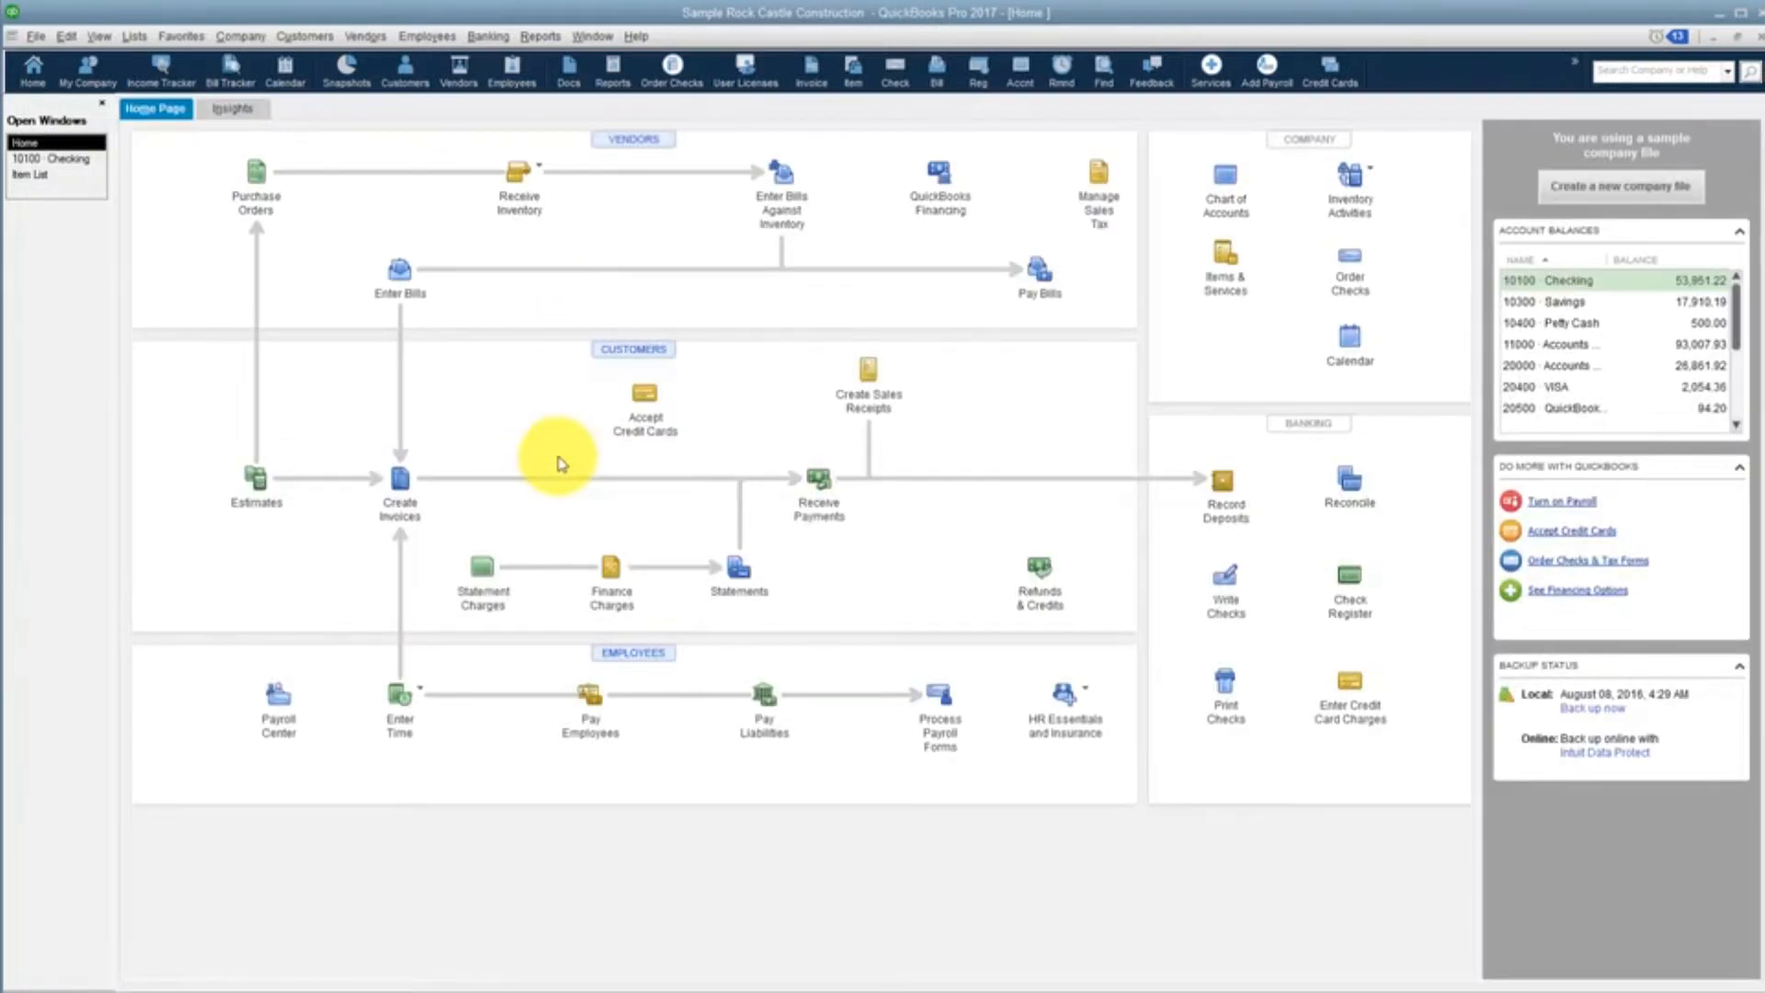
Start reconciling the Checking account for the 11/30/2021 statement with an ending balance of 145,029.72
click(1353, 497)
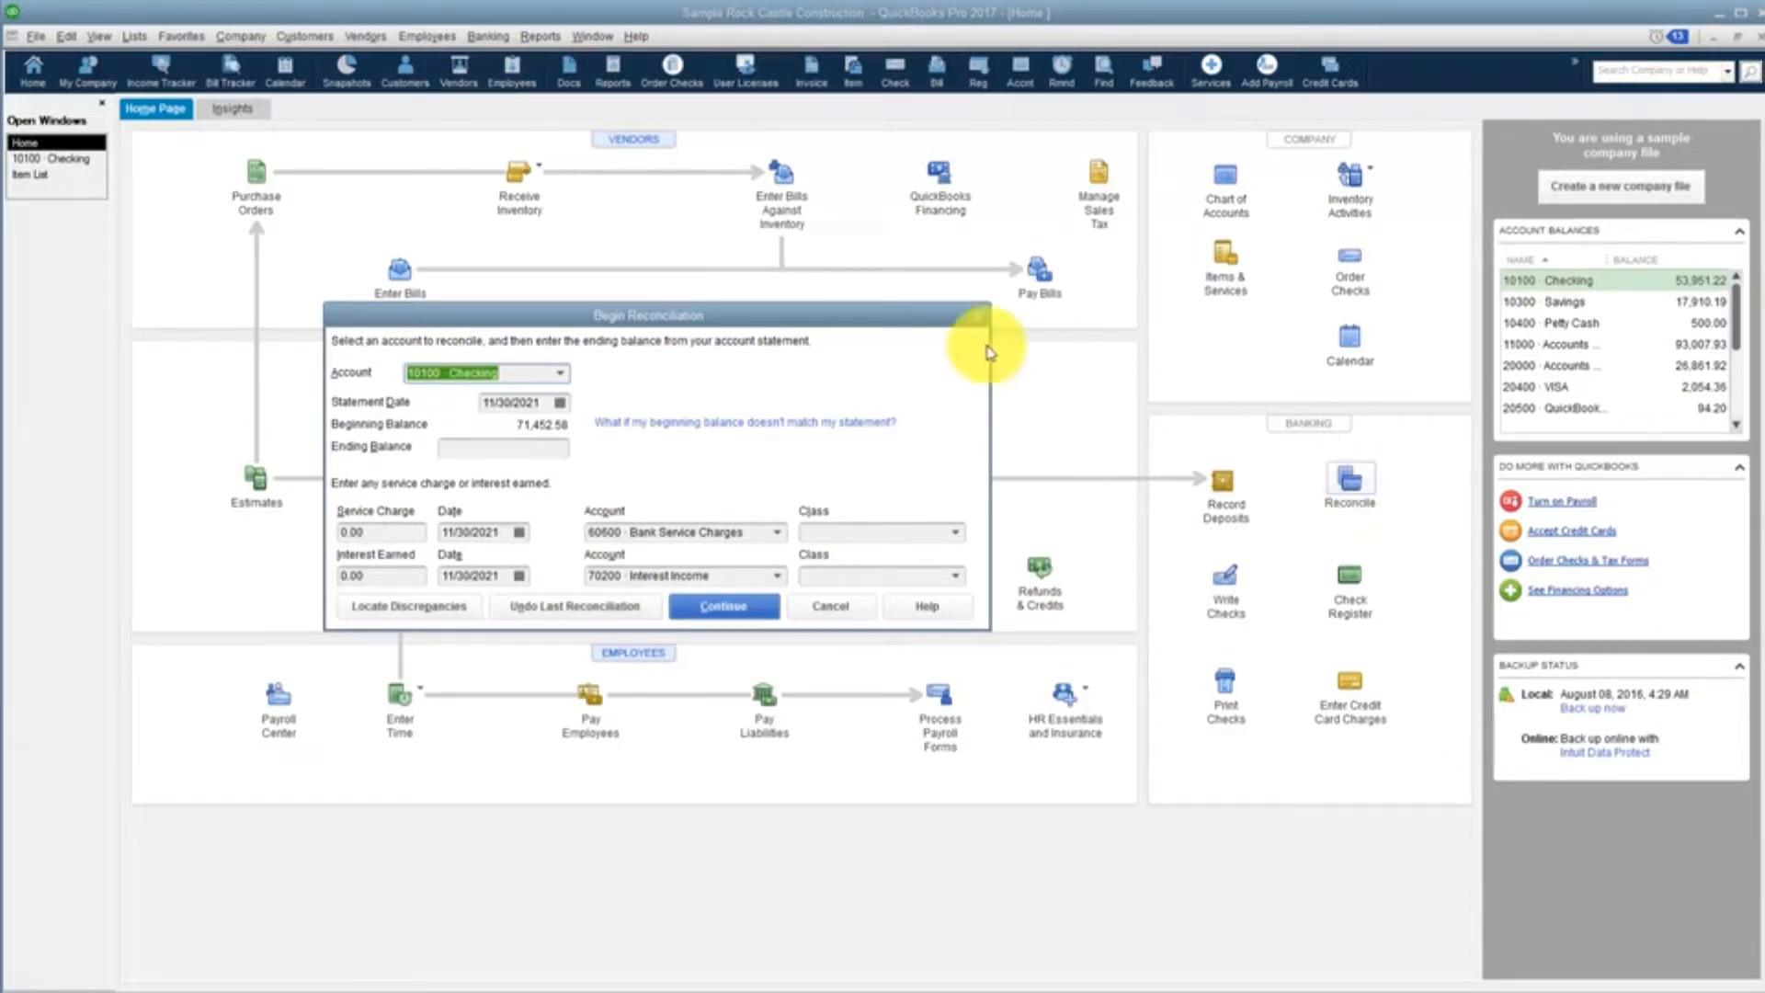
click(526, 448)
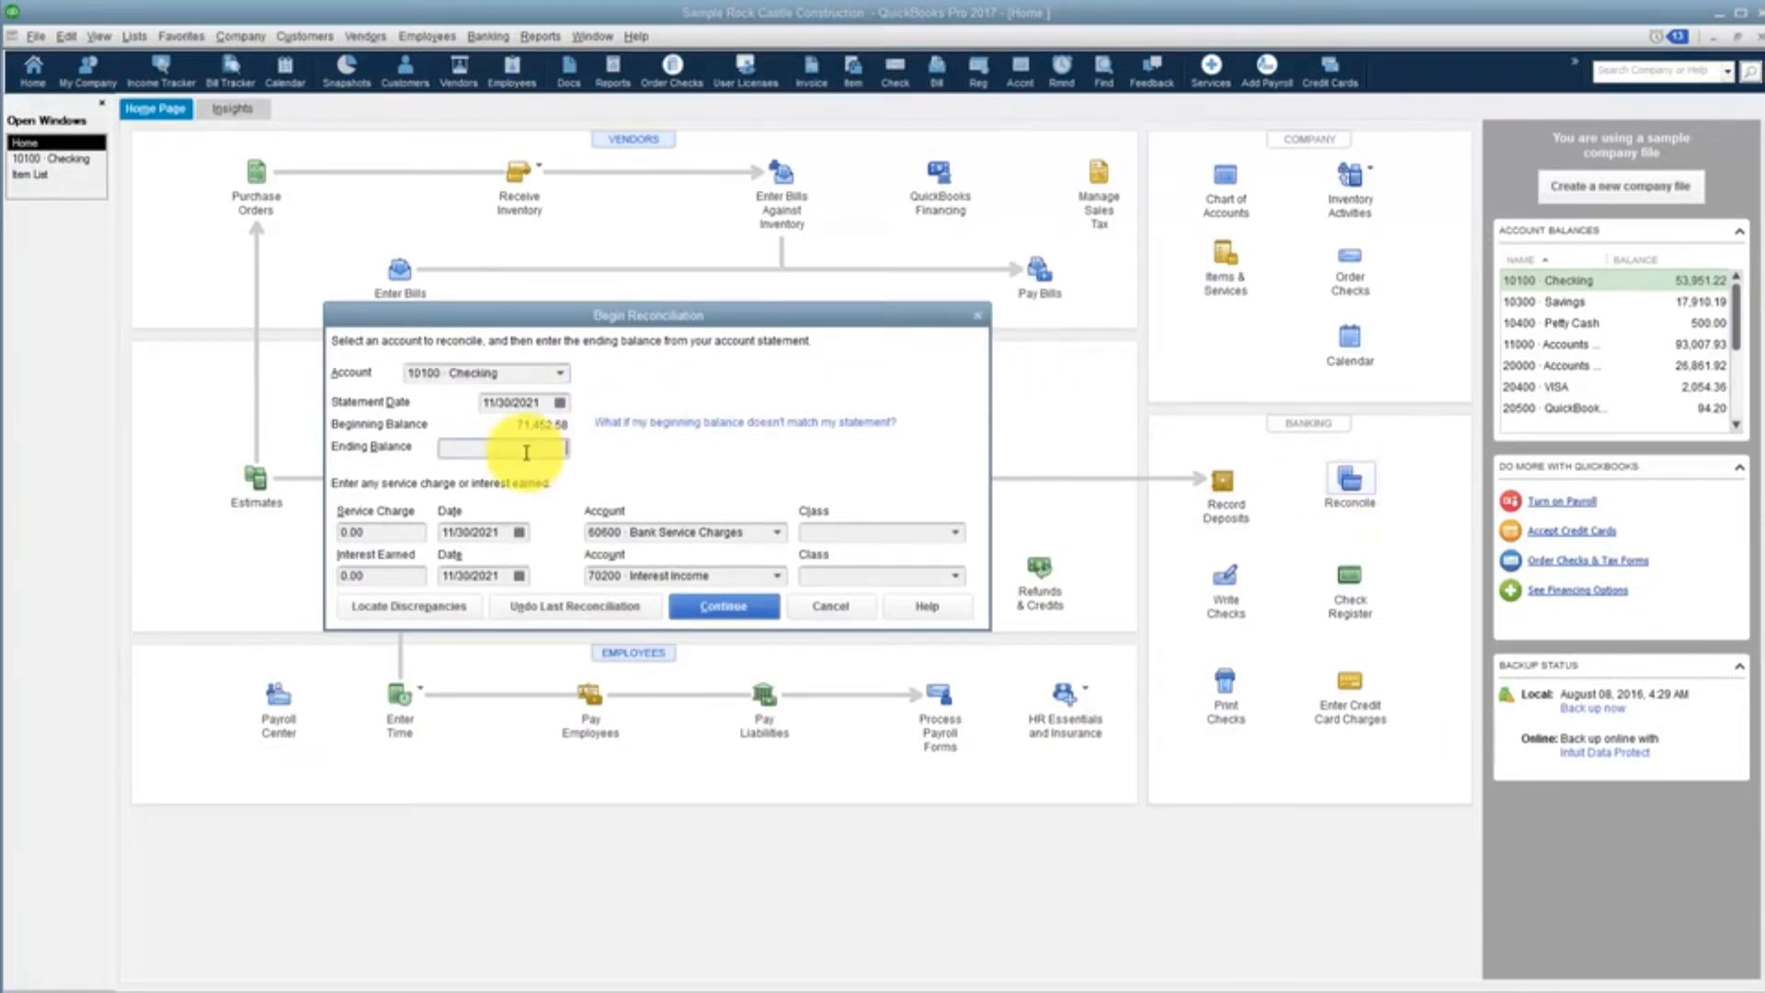
text(145009.72)
key(Tab)
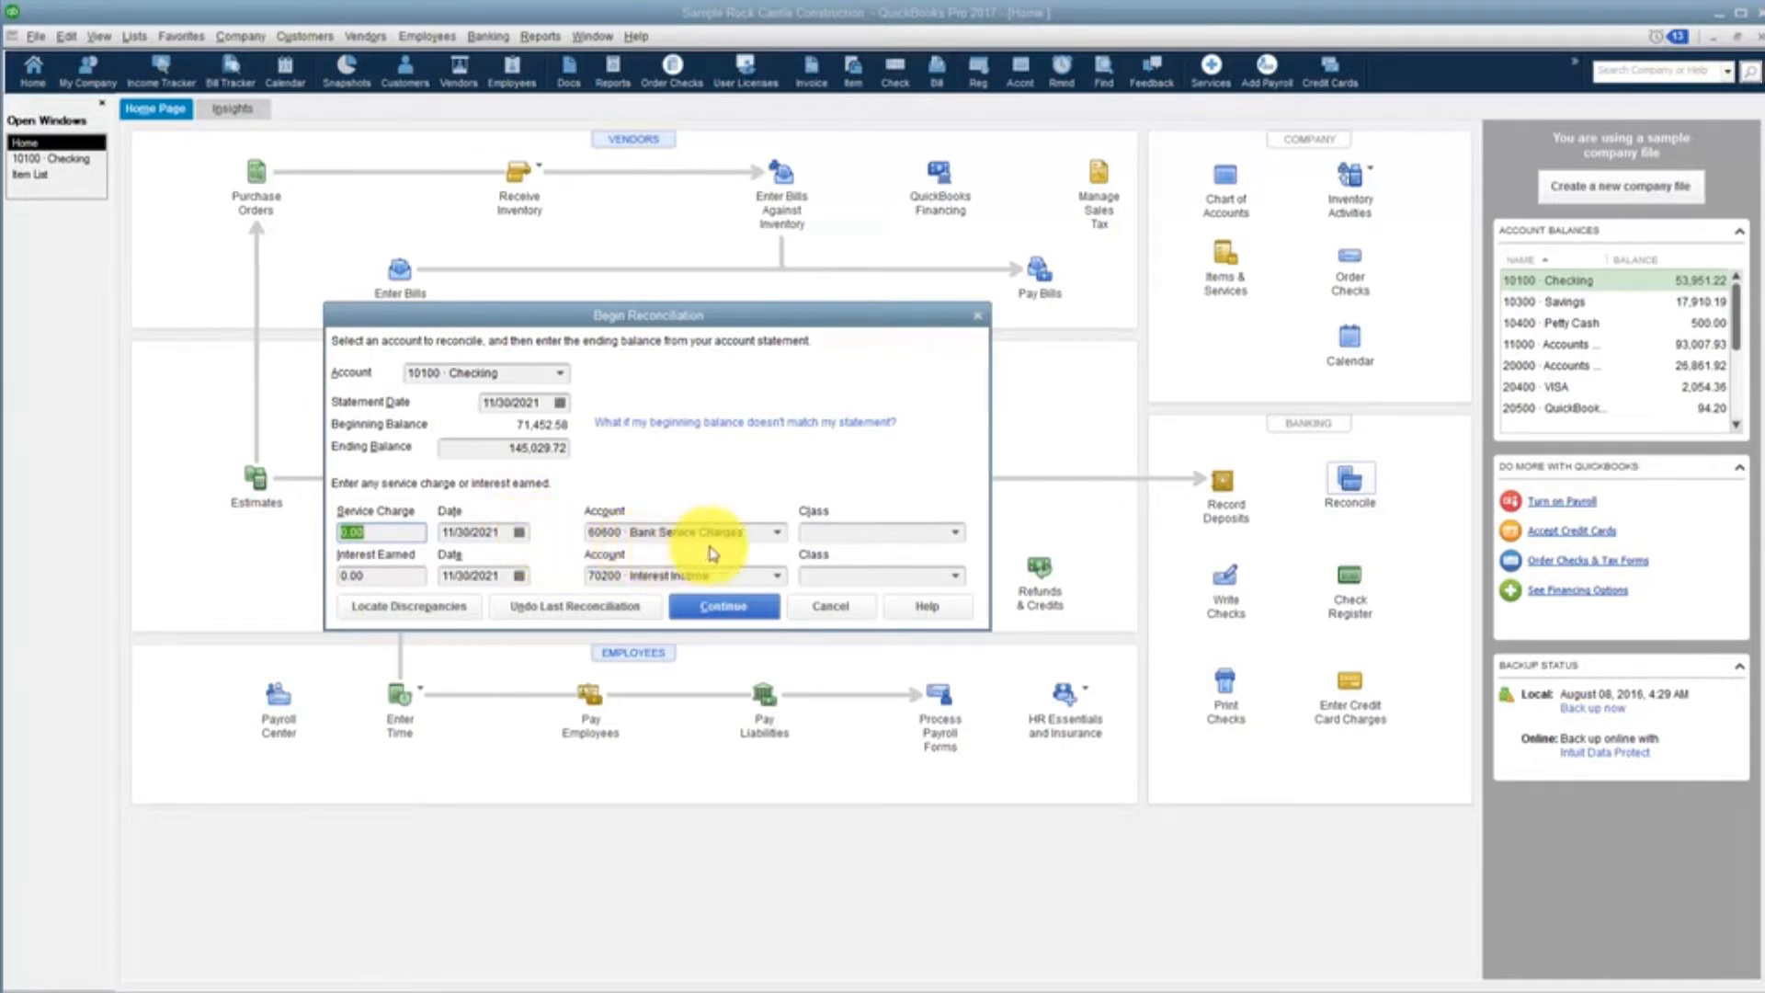
Keep Bank Service Charges and Interest Income as the service charge and interest accounts and continue to the transaction lists
click(768, 532)
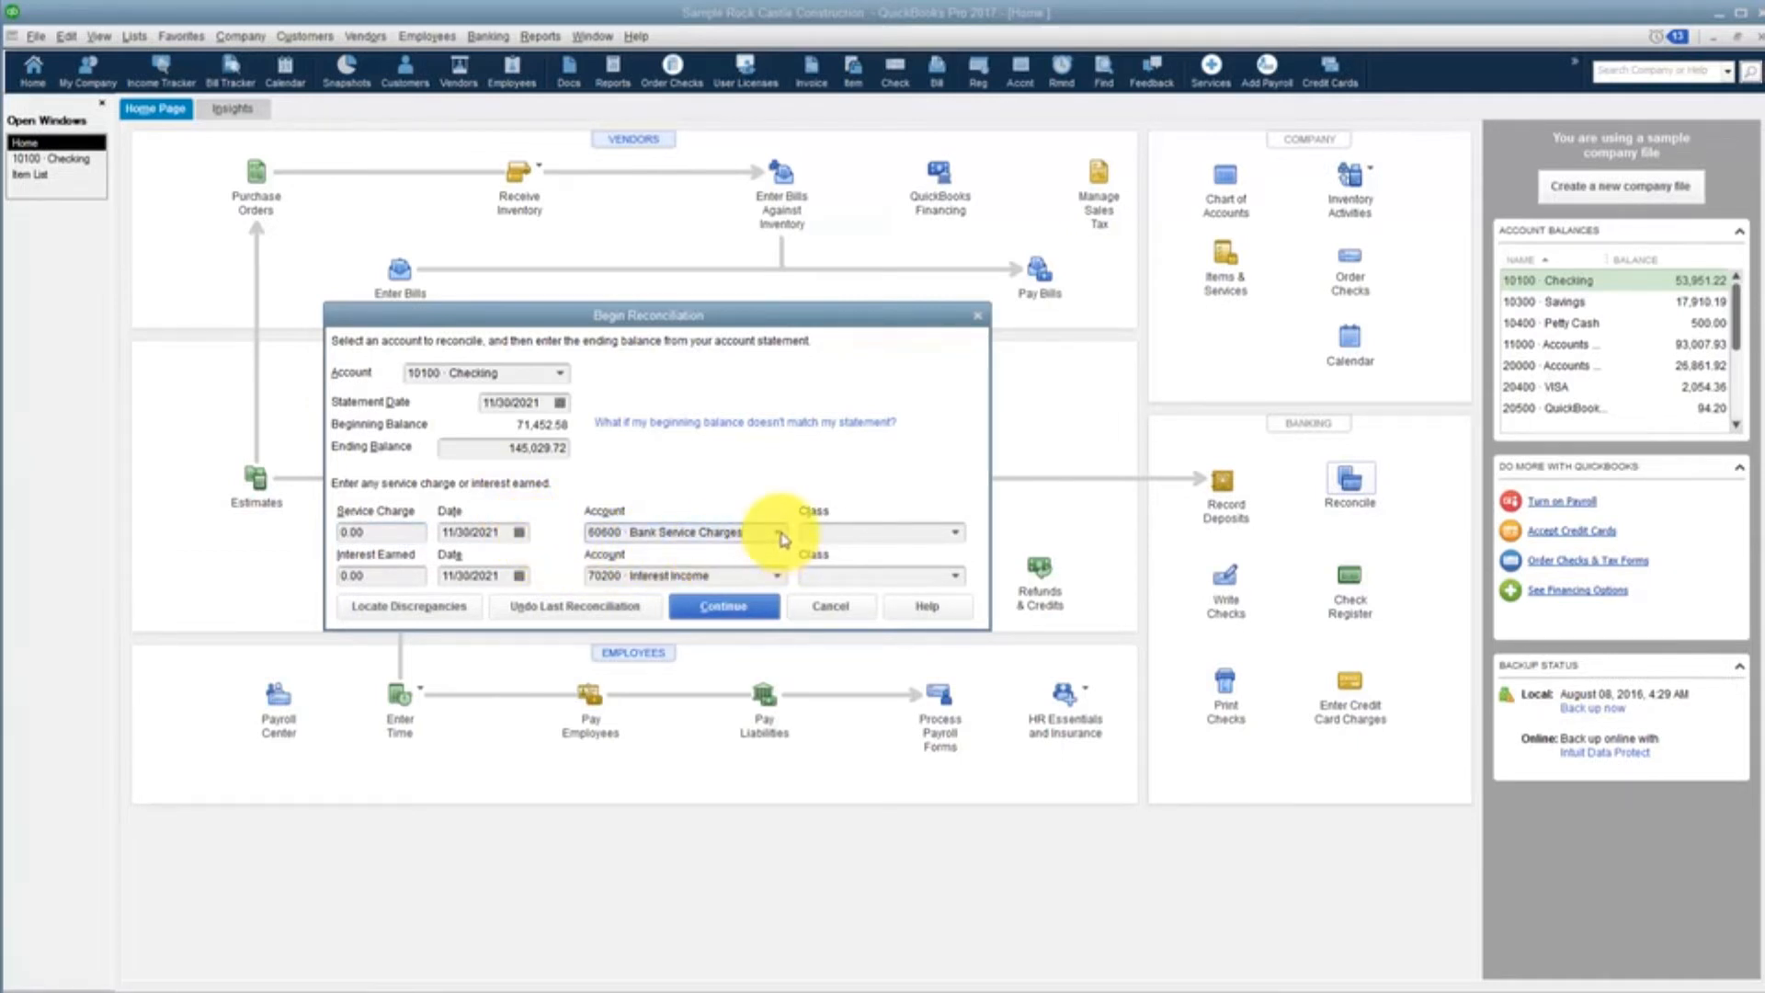
click(777, 532)
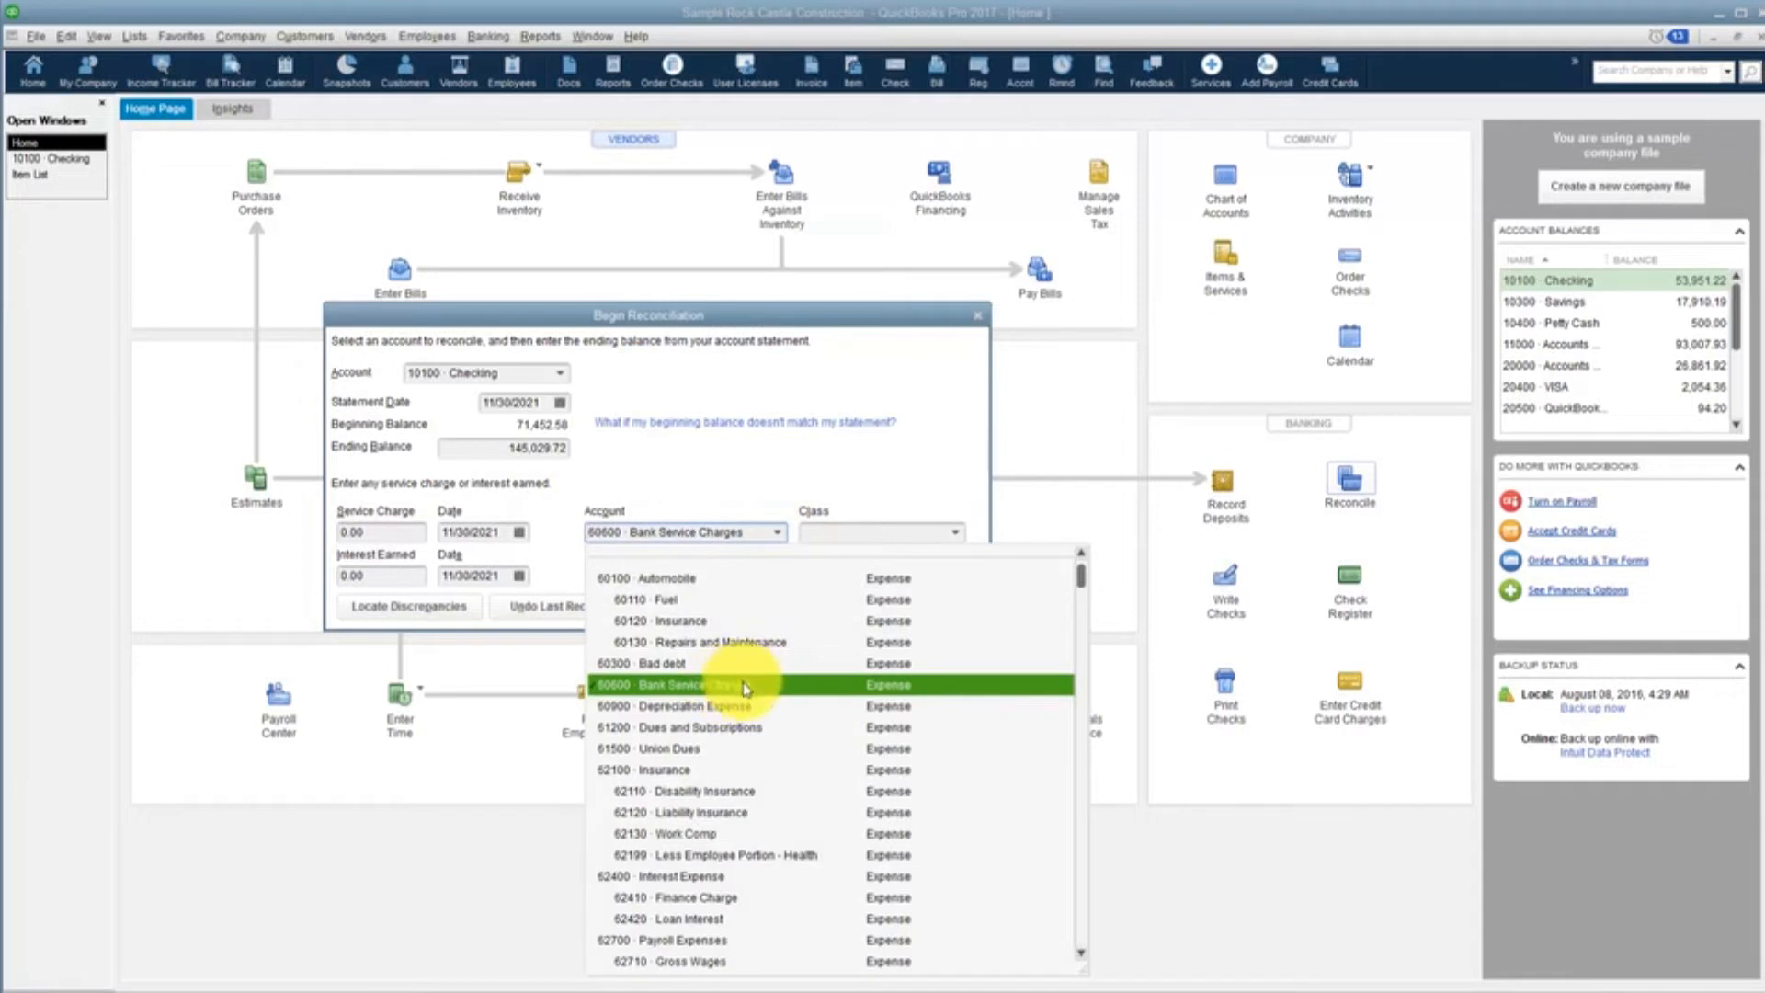
click(564, 571)
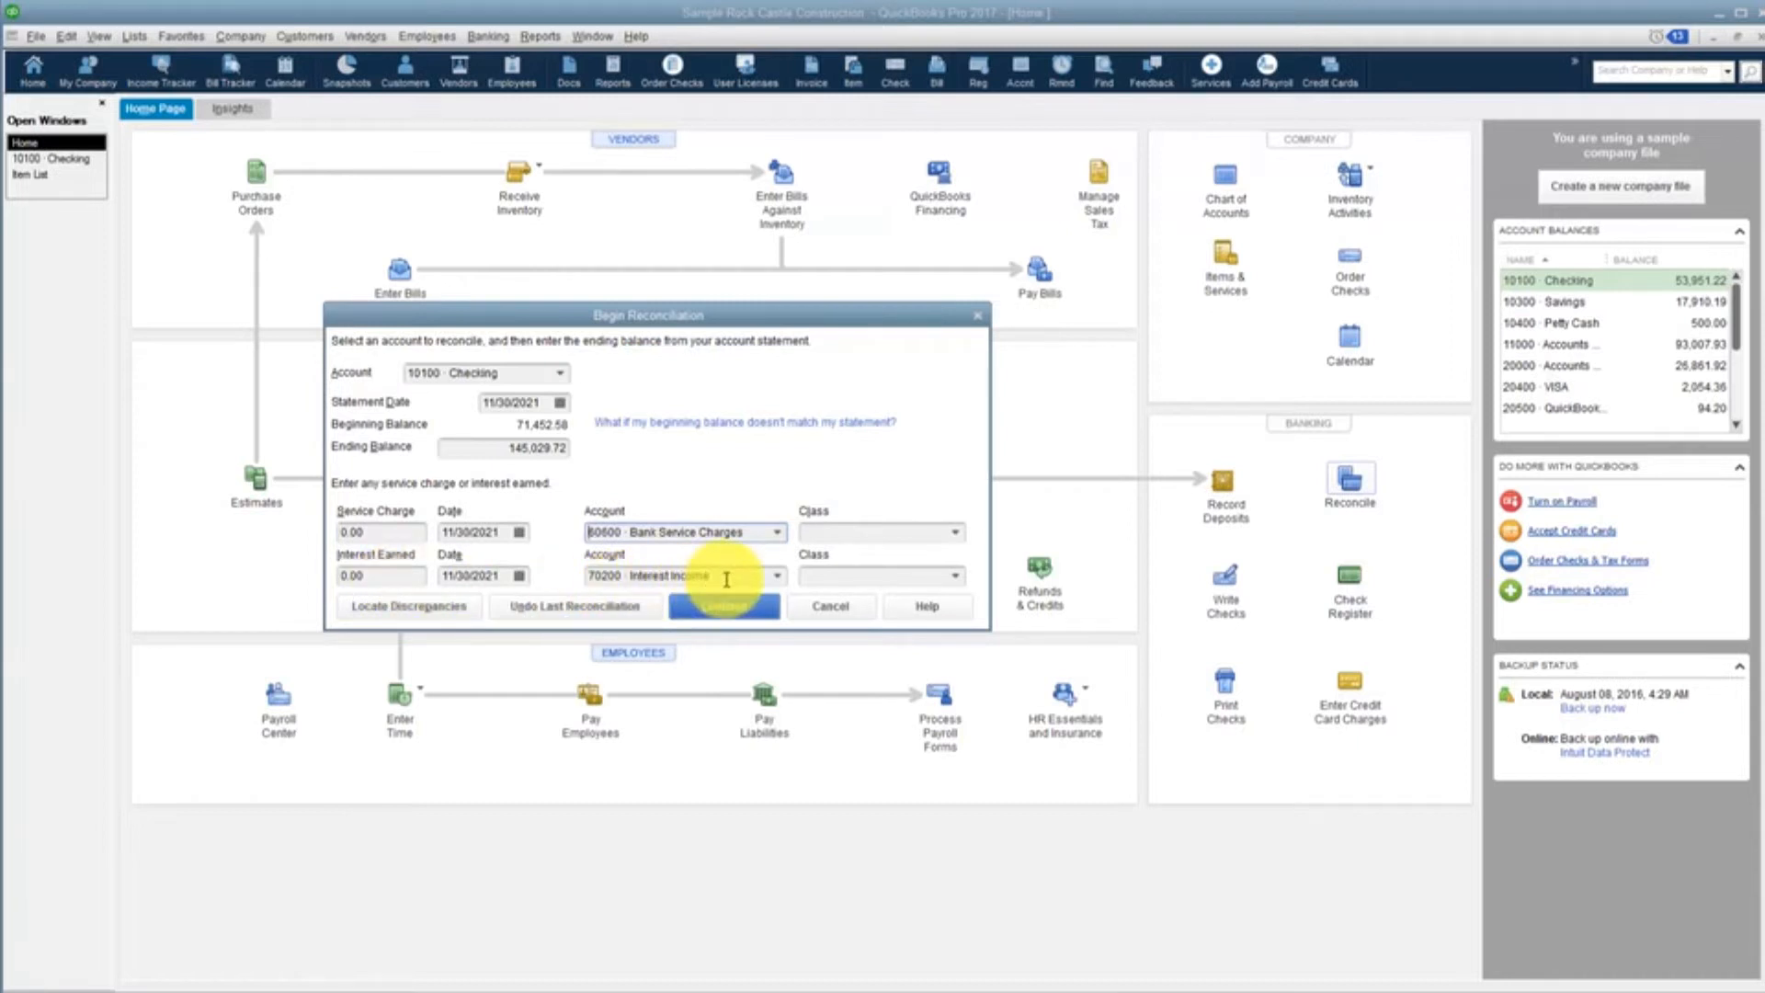
click(777, 577)
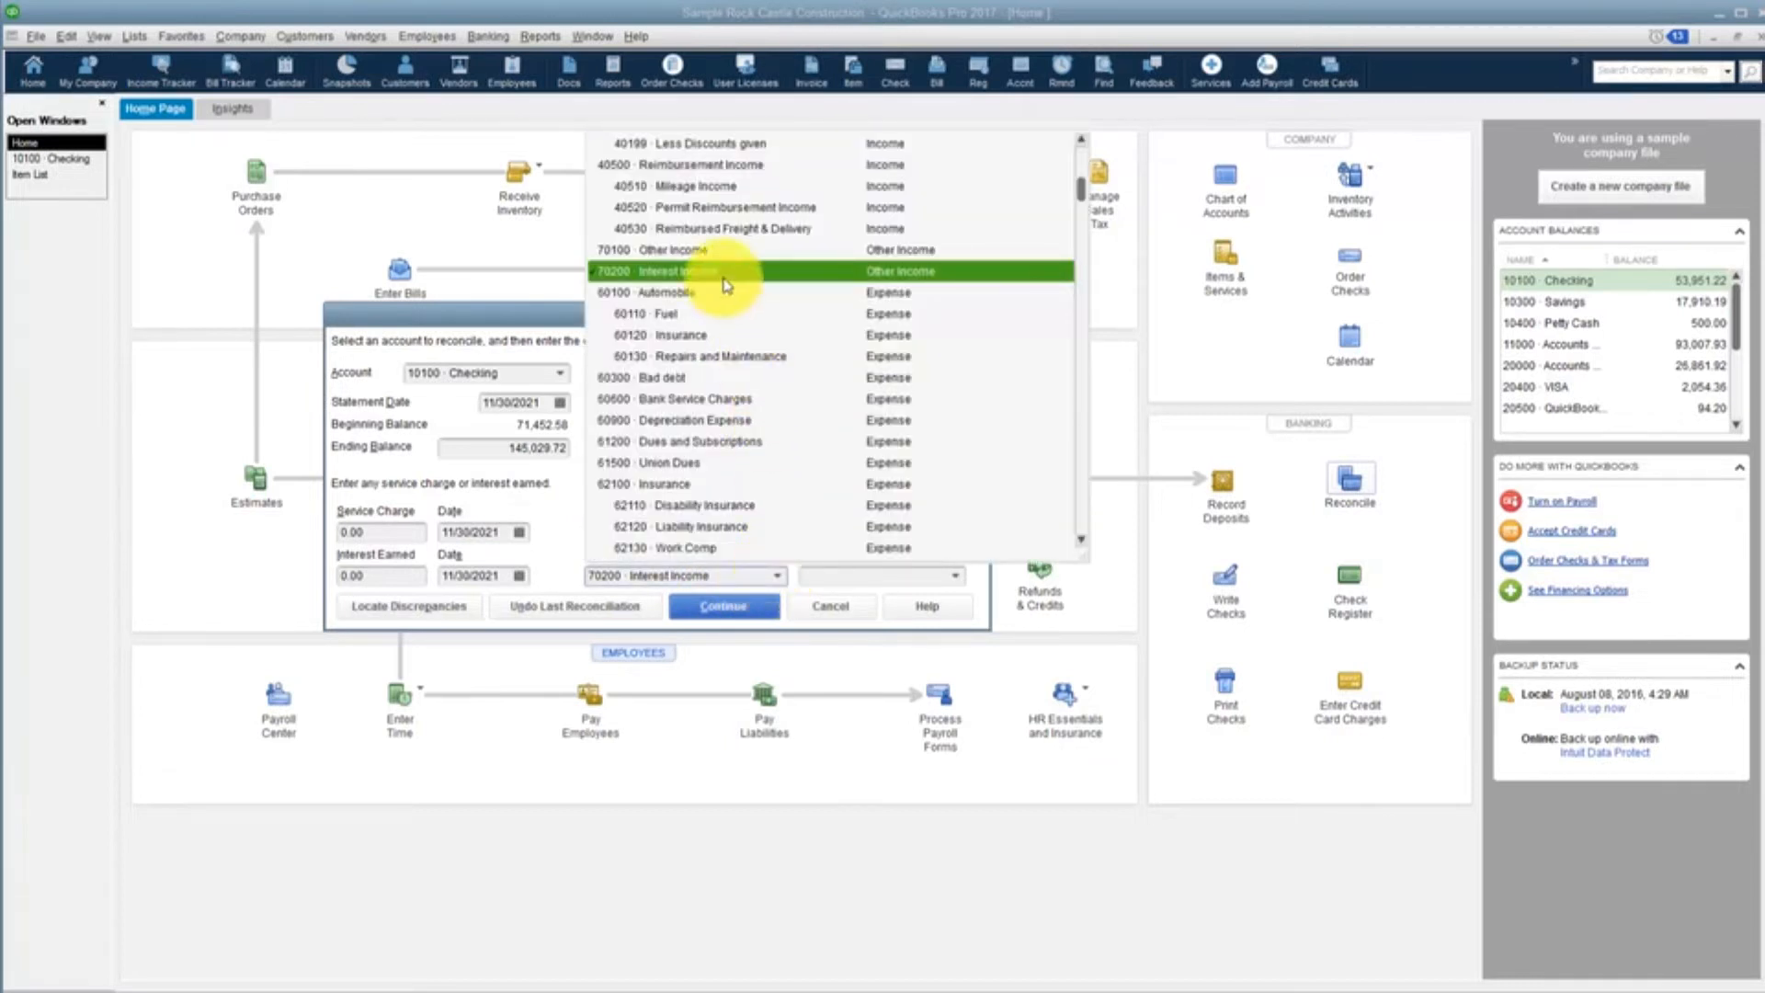
click(897, 277)
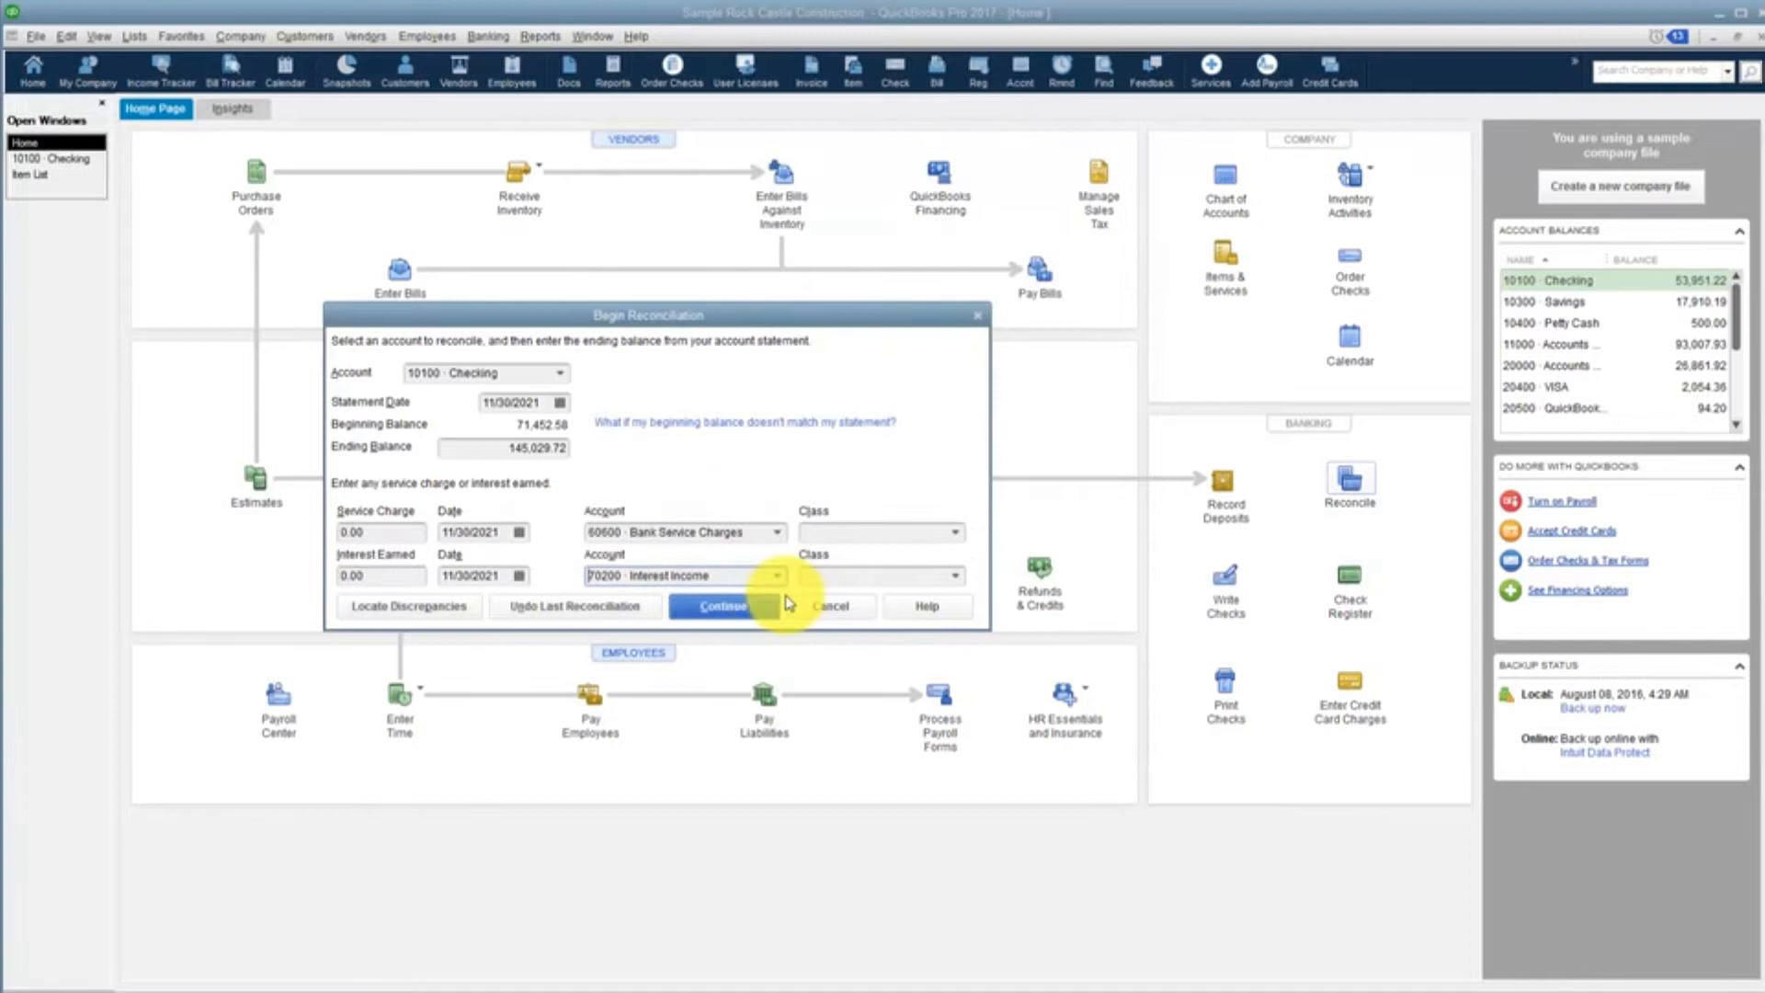
click(721, 614)
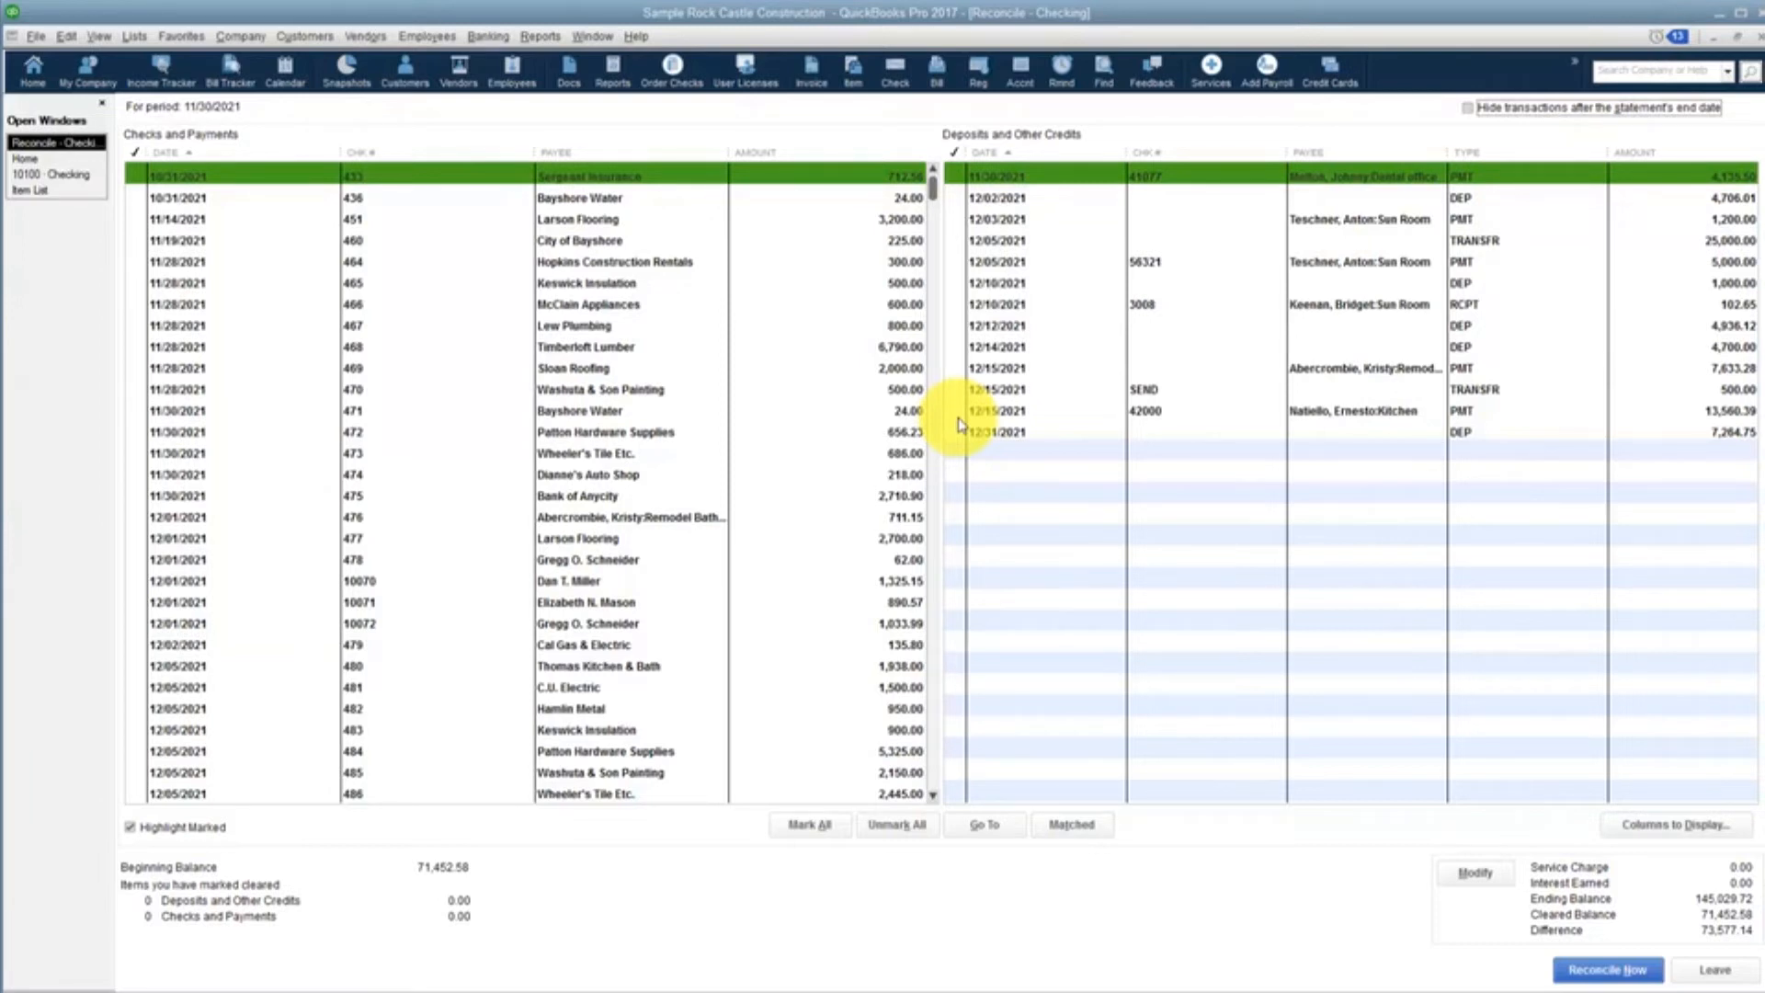
Open the Sergeant Insurance bill payment, check 433, to view its details and return to the reconciliation
double_click(880, 168)
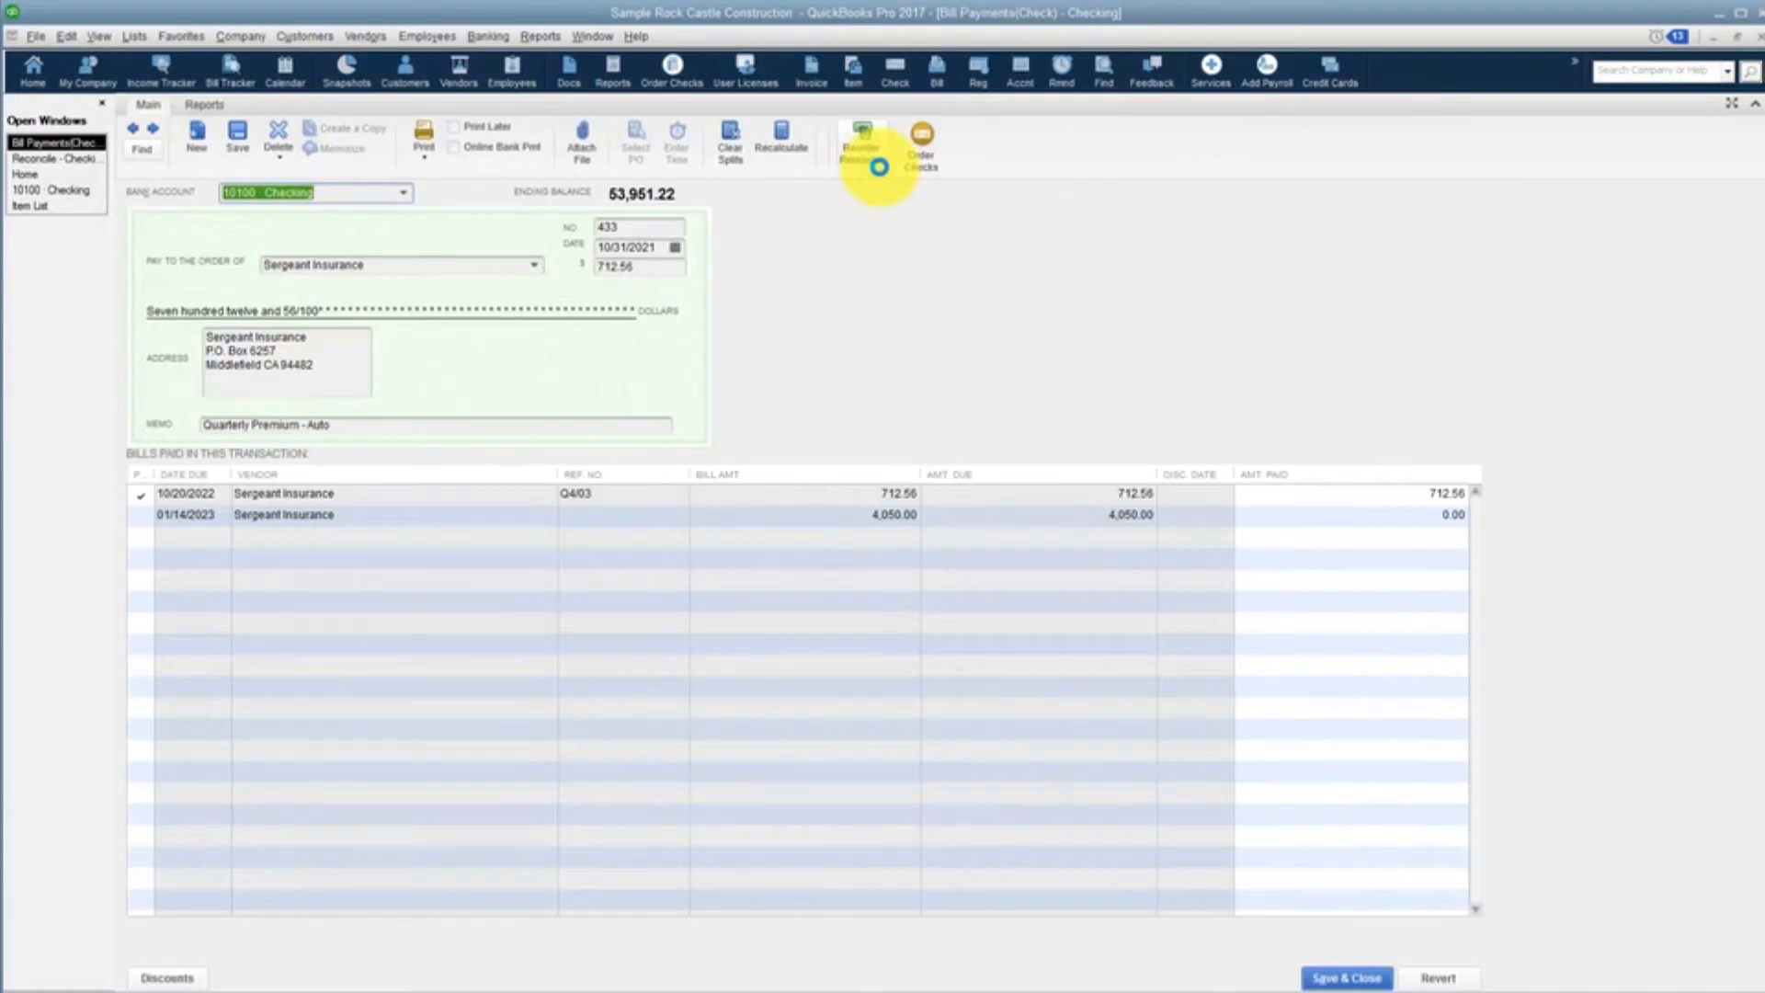
click(1341, 978)
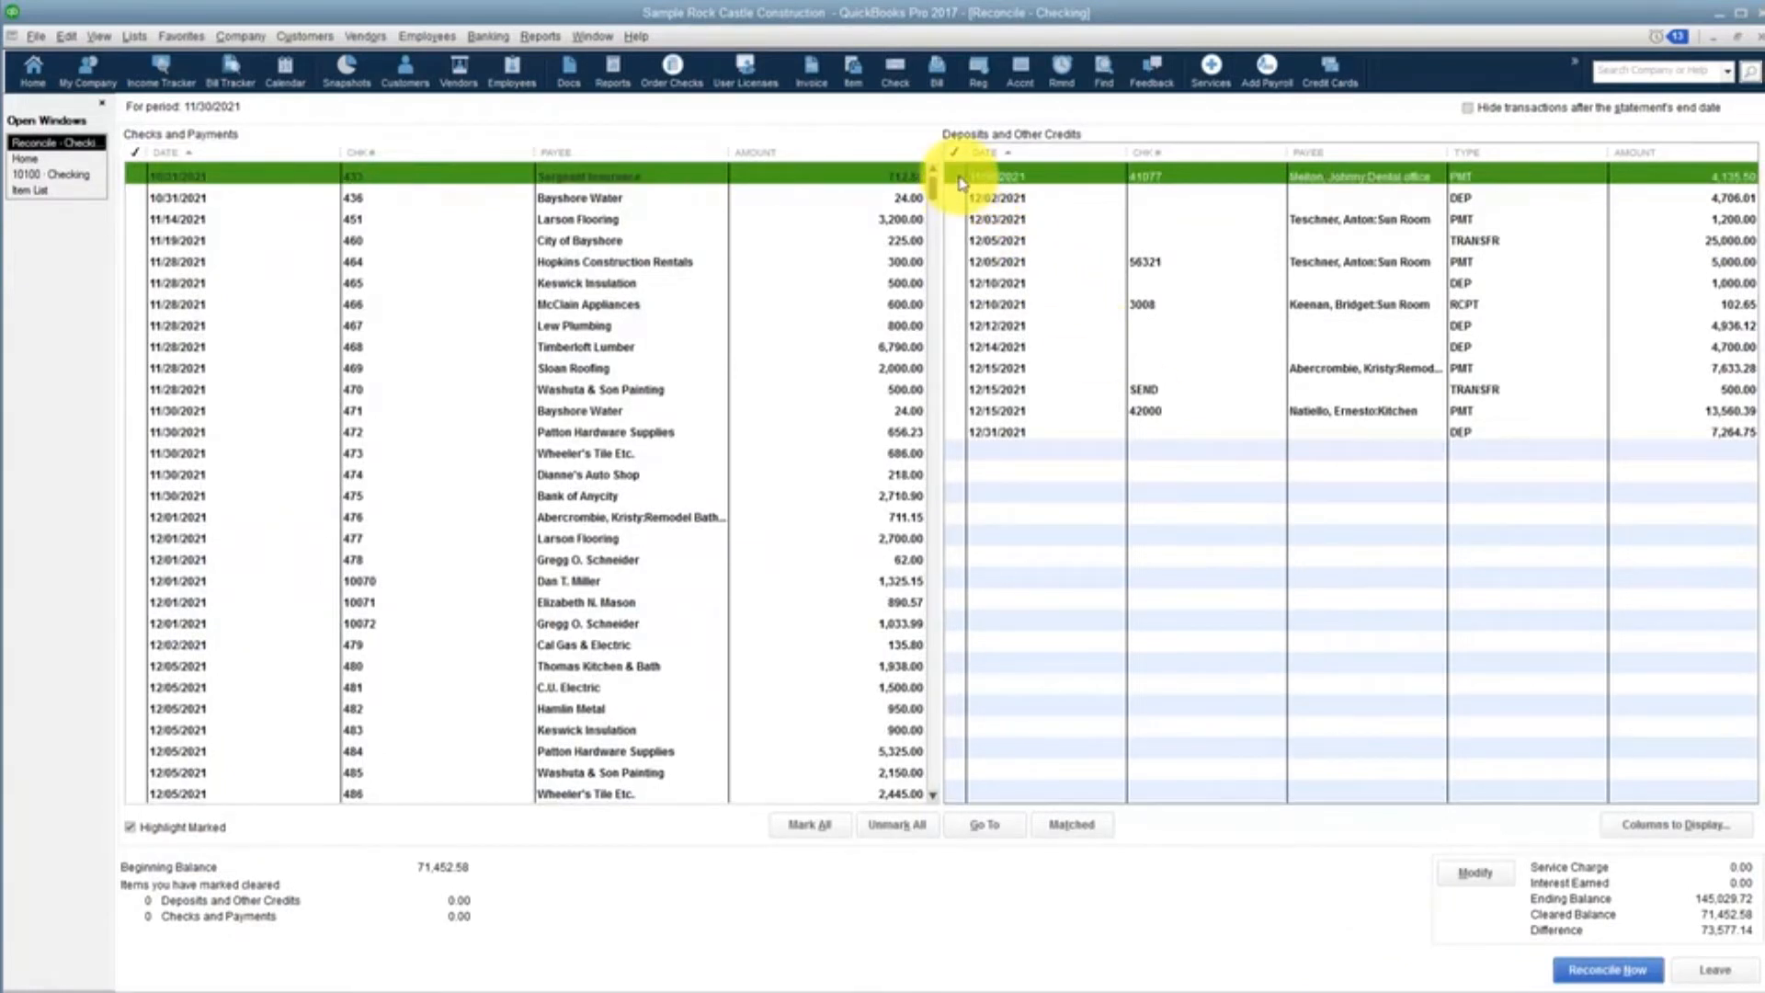
Mark every transaction in Deposits and Other Credits as cleared
click(961, 177)
click(960, 197)
click(961, 219)
drag(958, 252, 1027, 579)
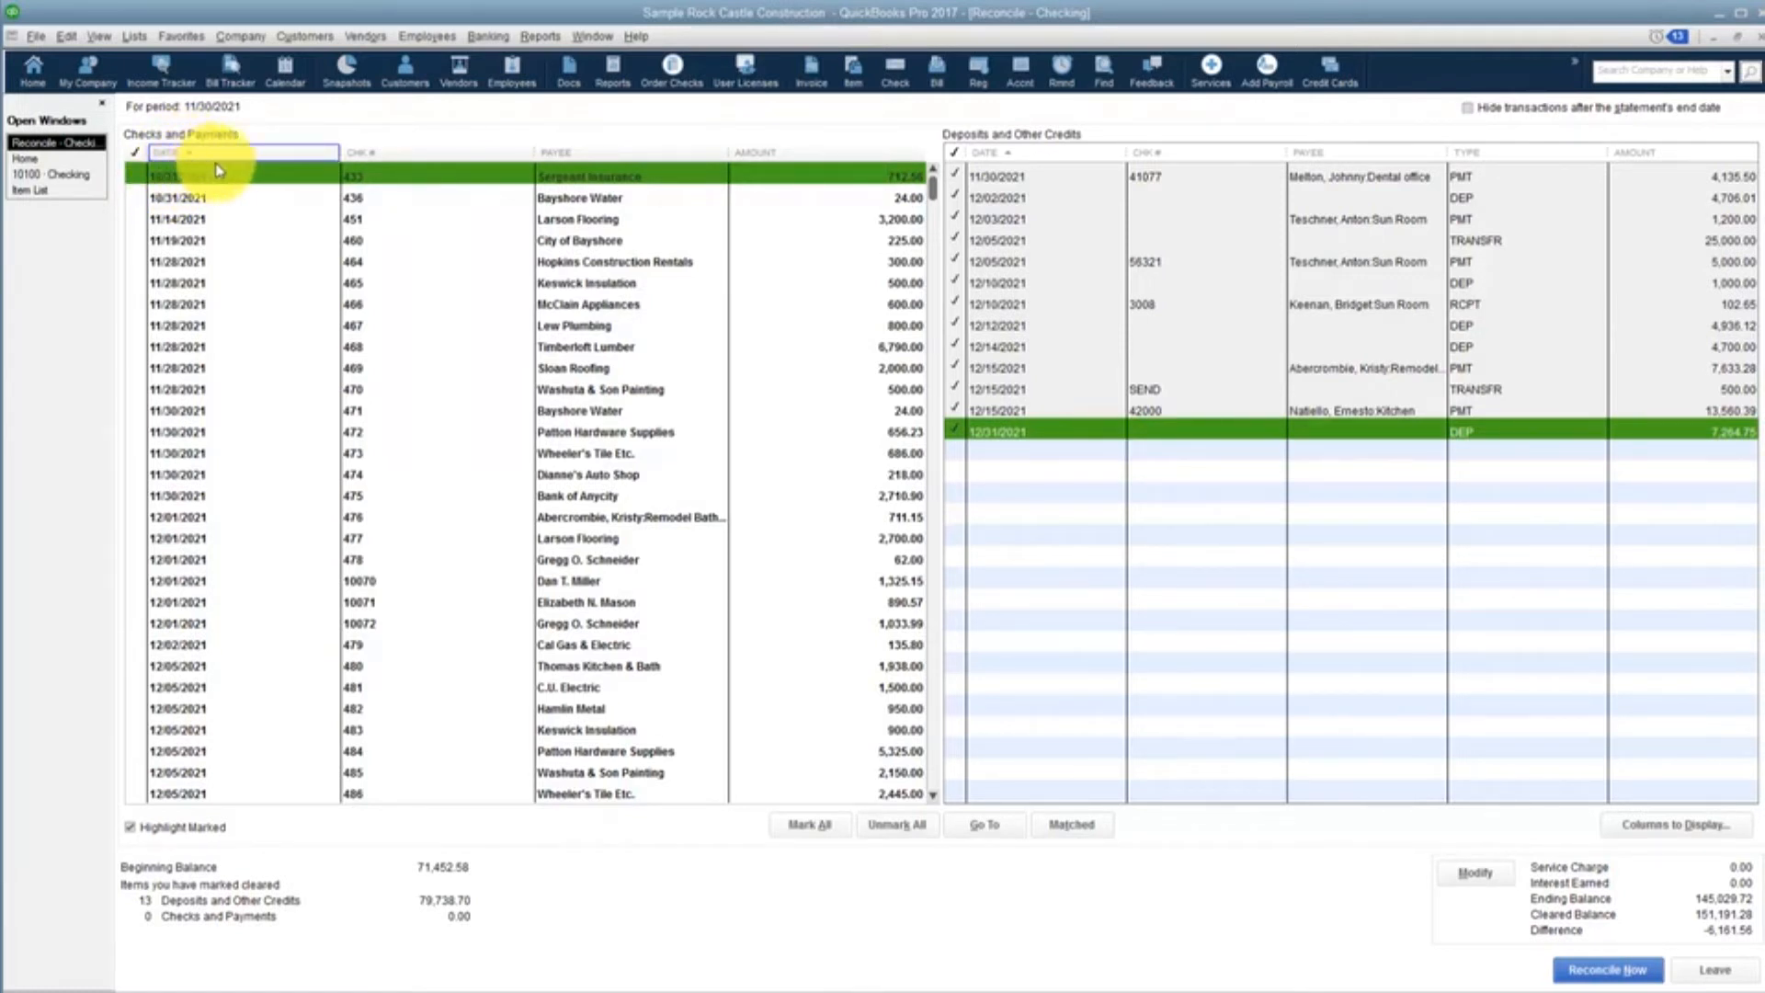
Sort the checks and payments by date and mark checks 433, 436, 451, 460 and 469 as cleared
click(386, 156)
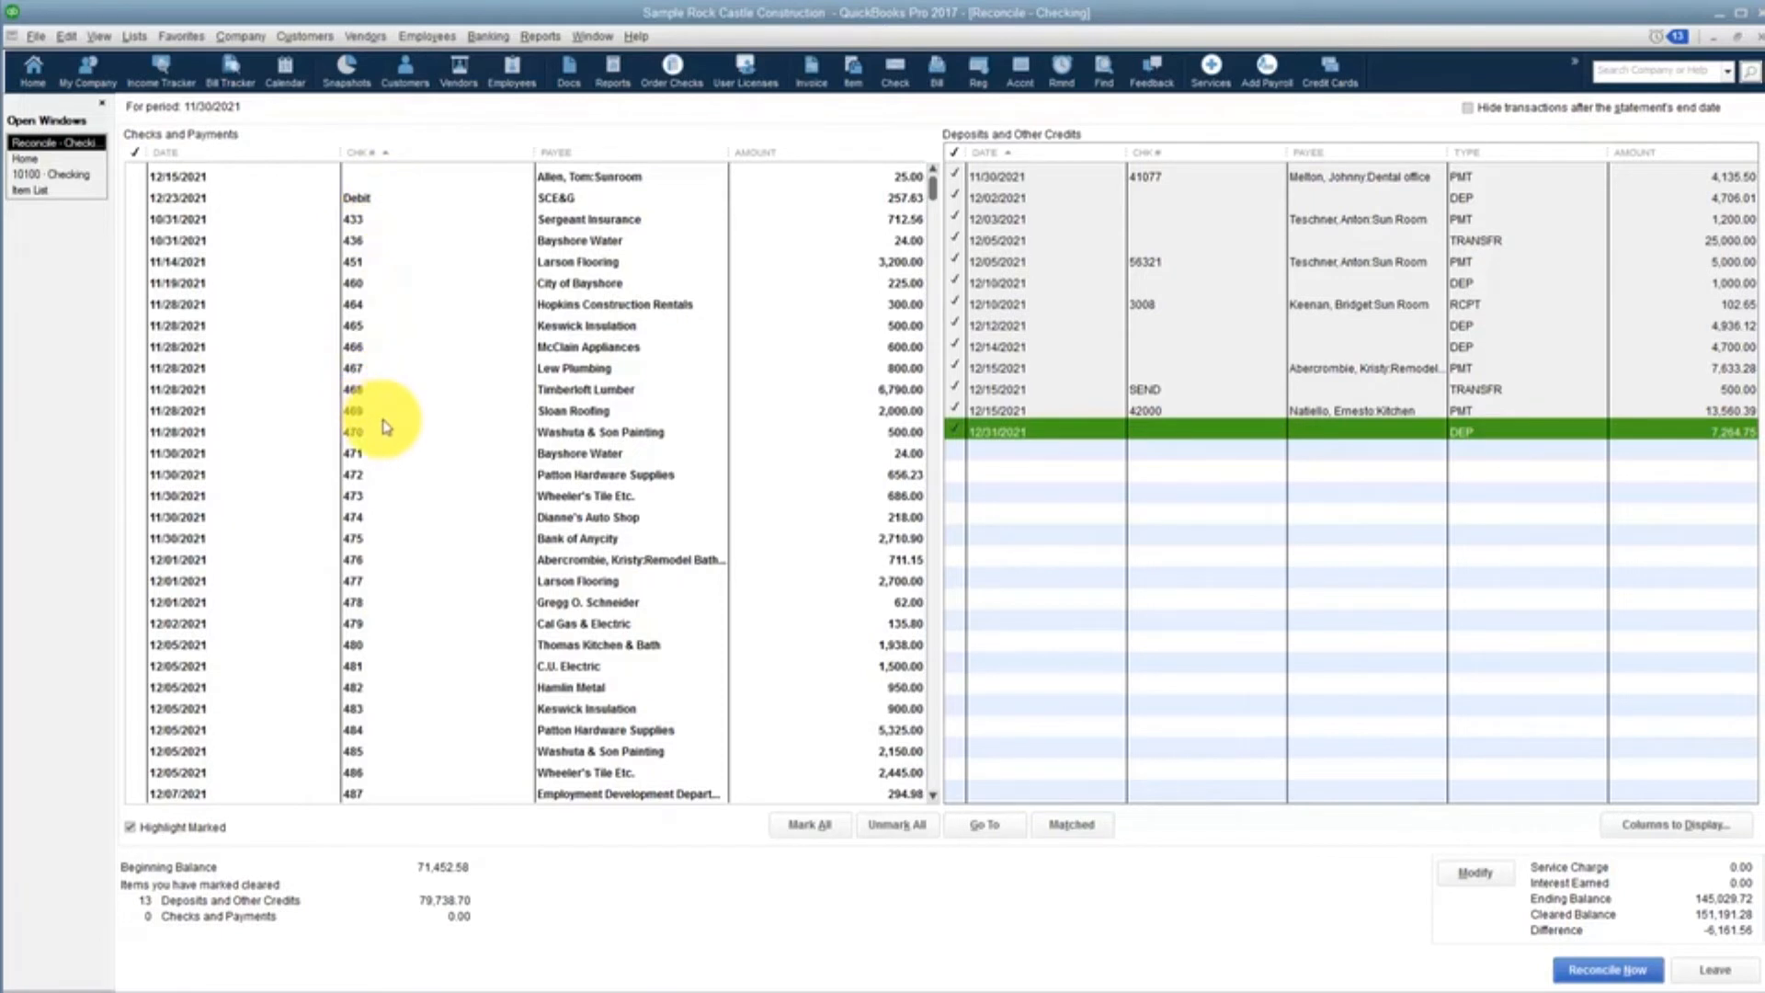
click(244, 151)
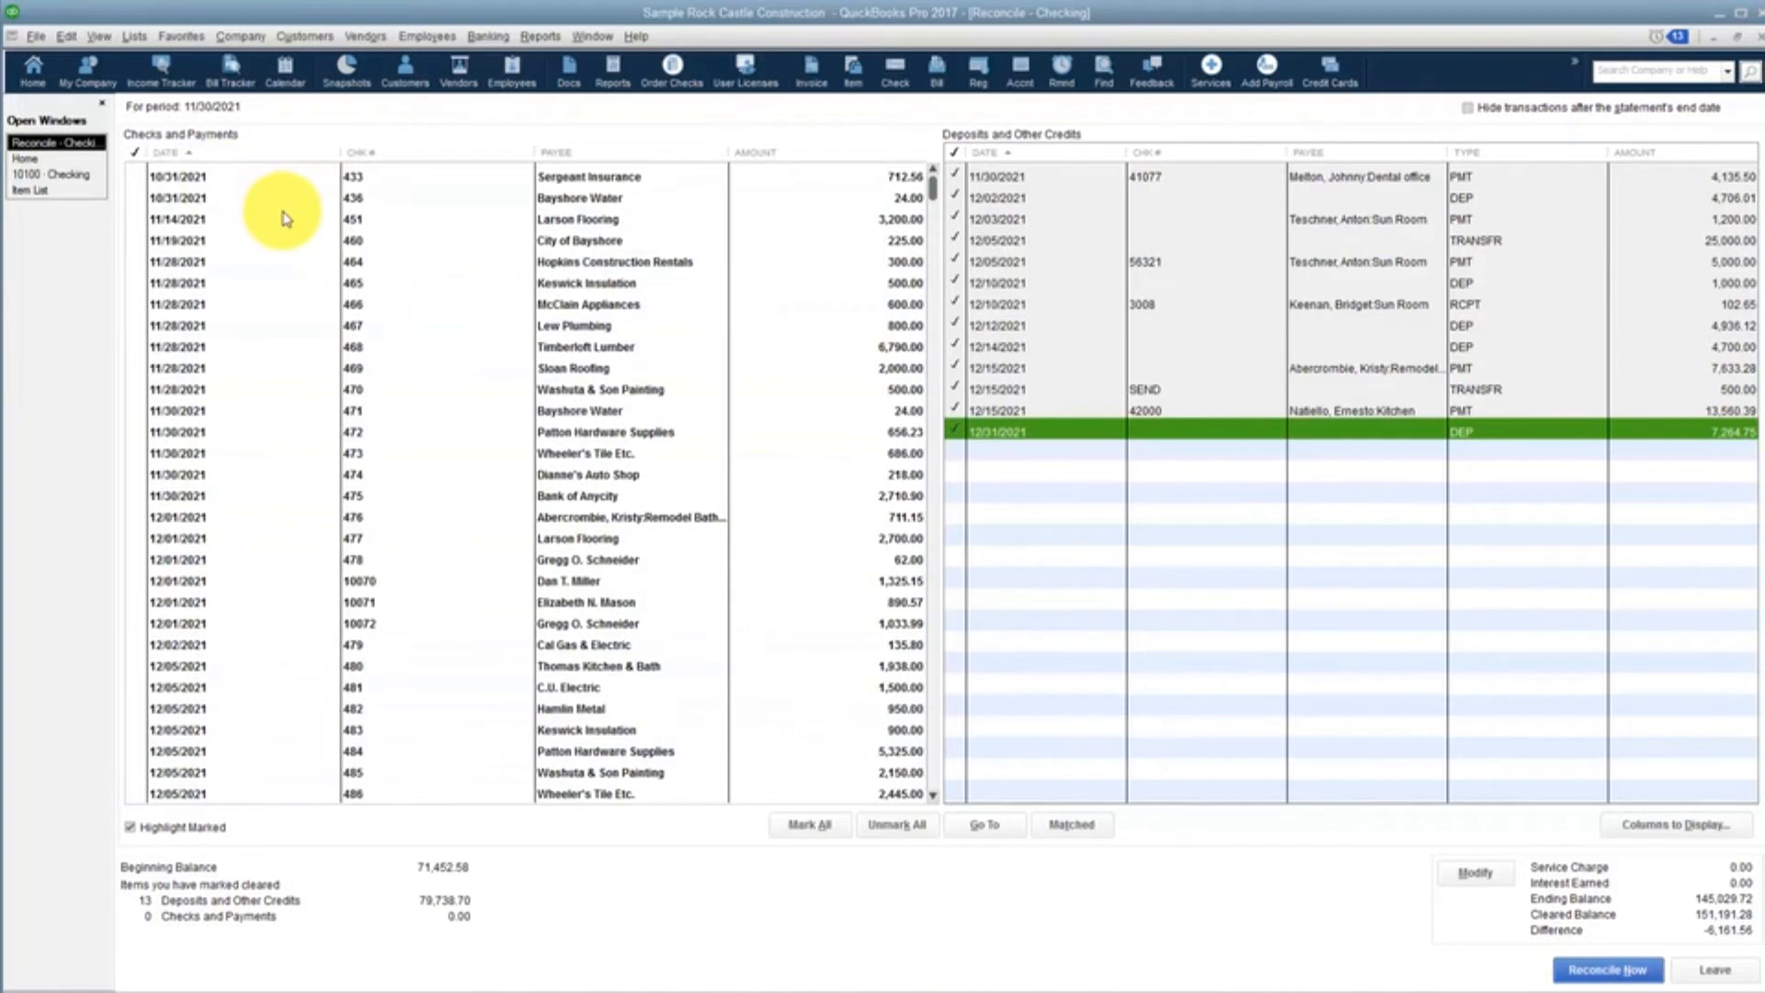
click(139, 177)
click(140, 198)
click(138, 219)
click(140, 240)
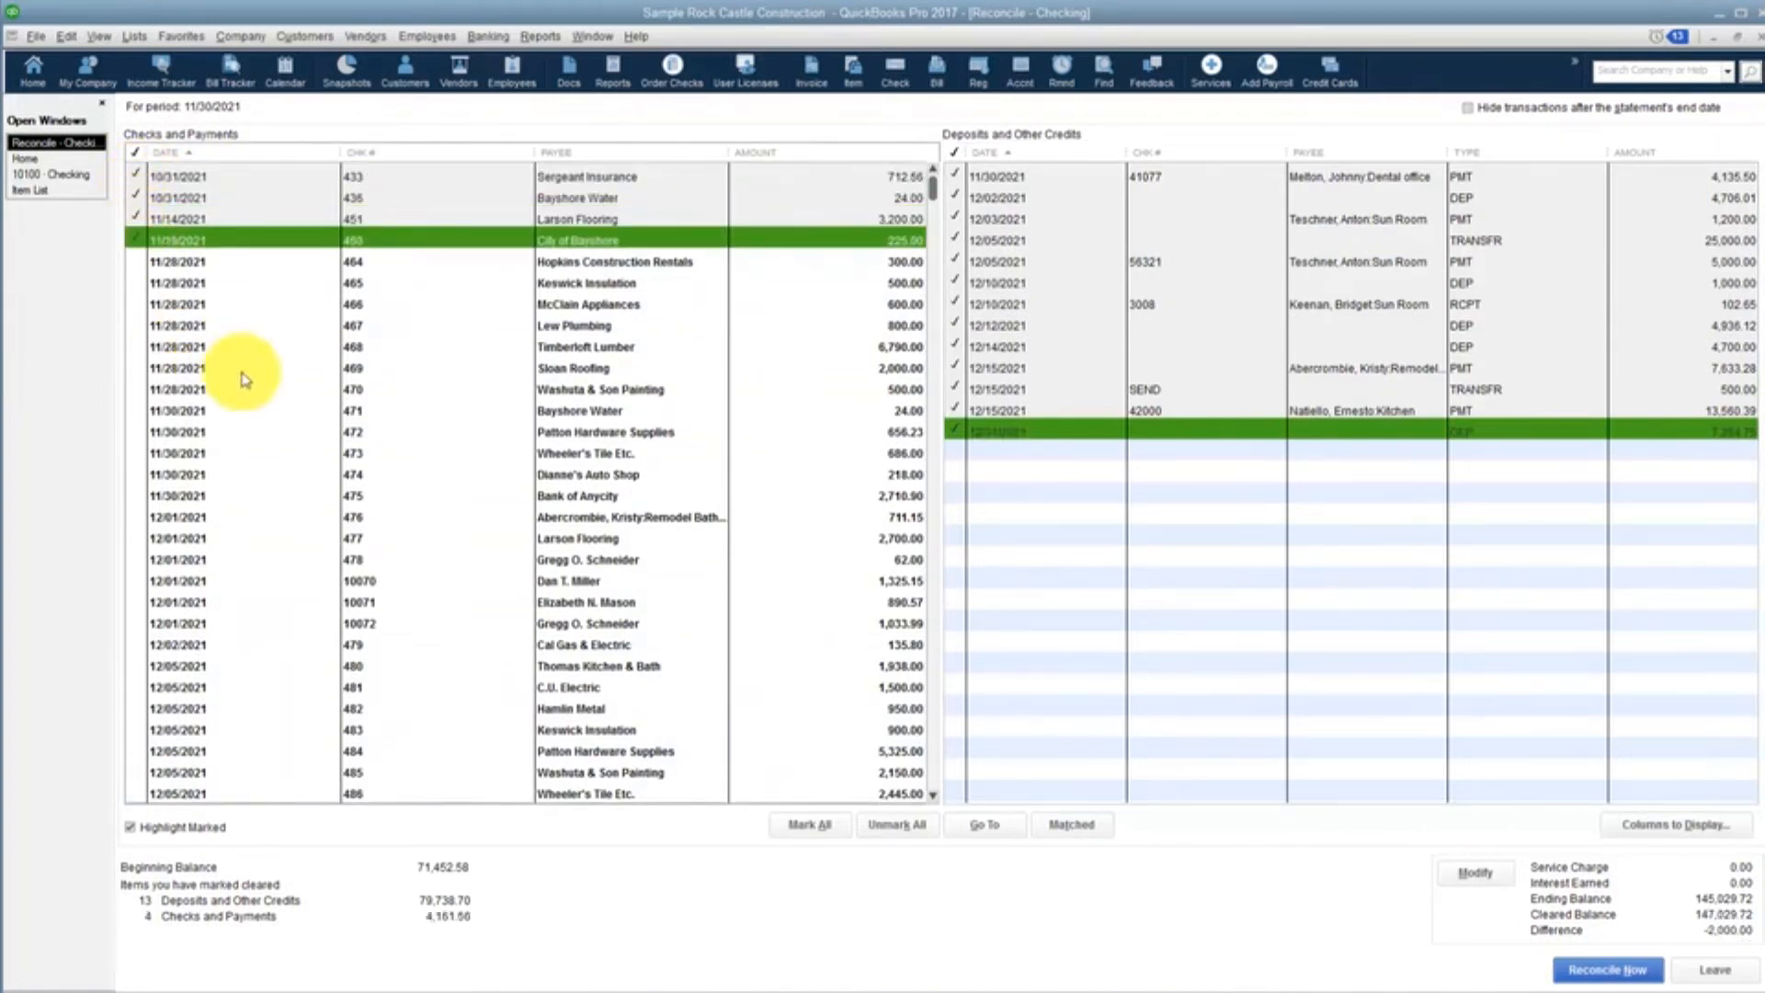
click(132, 369)
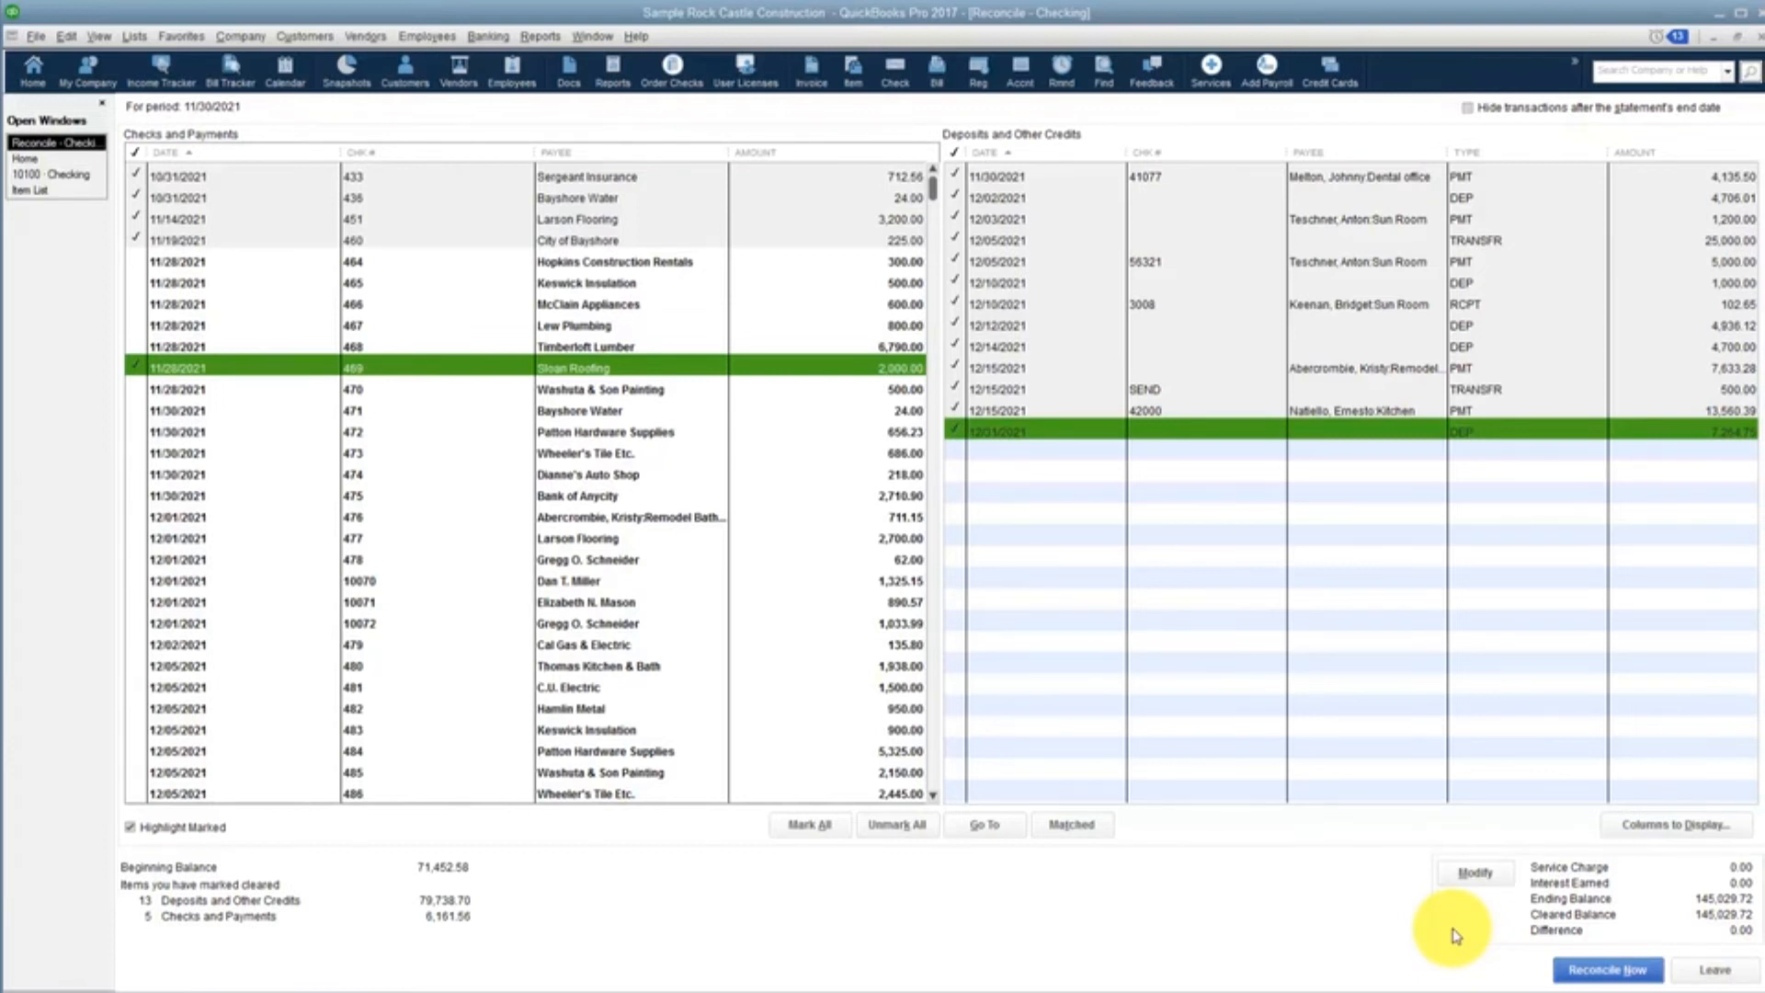
Reopen the statement details to review the date, balances and charges, and continue without changing them
click(1478, 875)
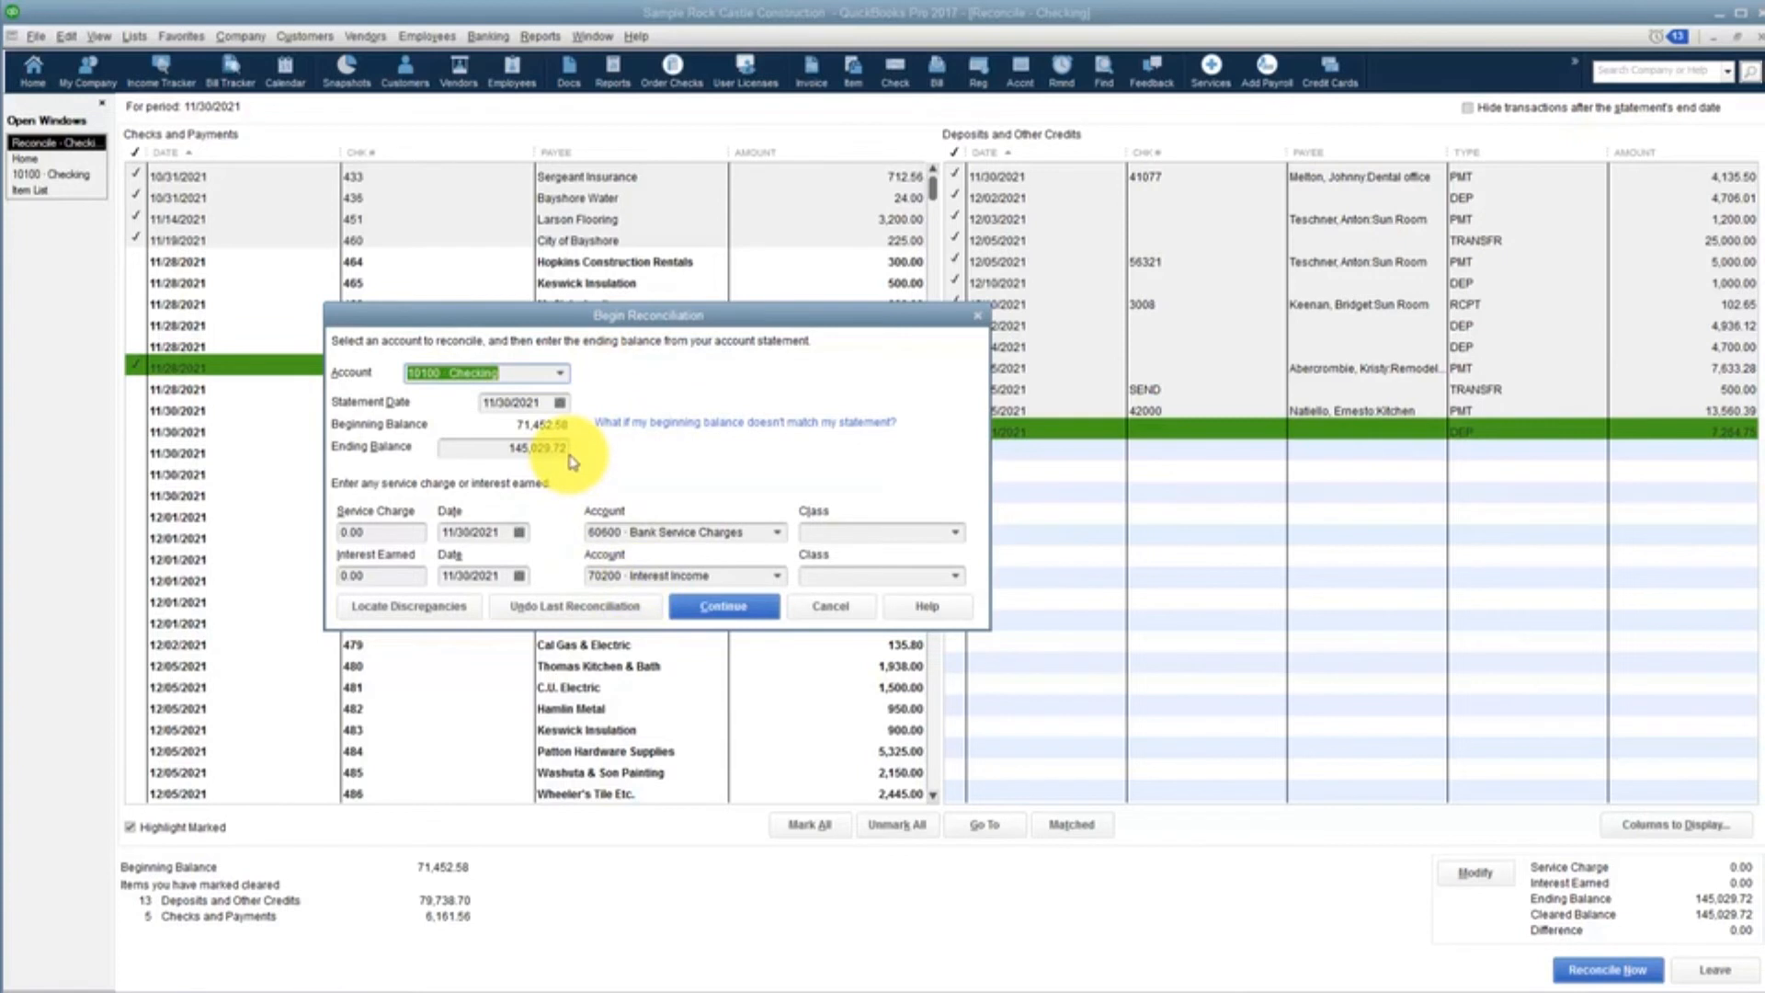
click(725, 609)
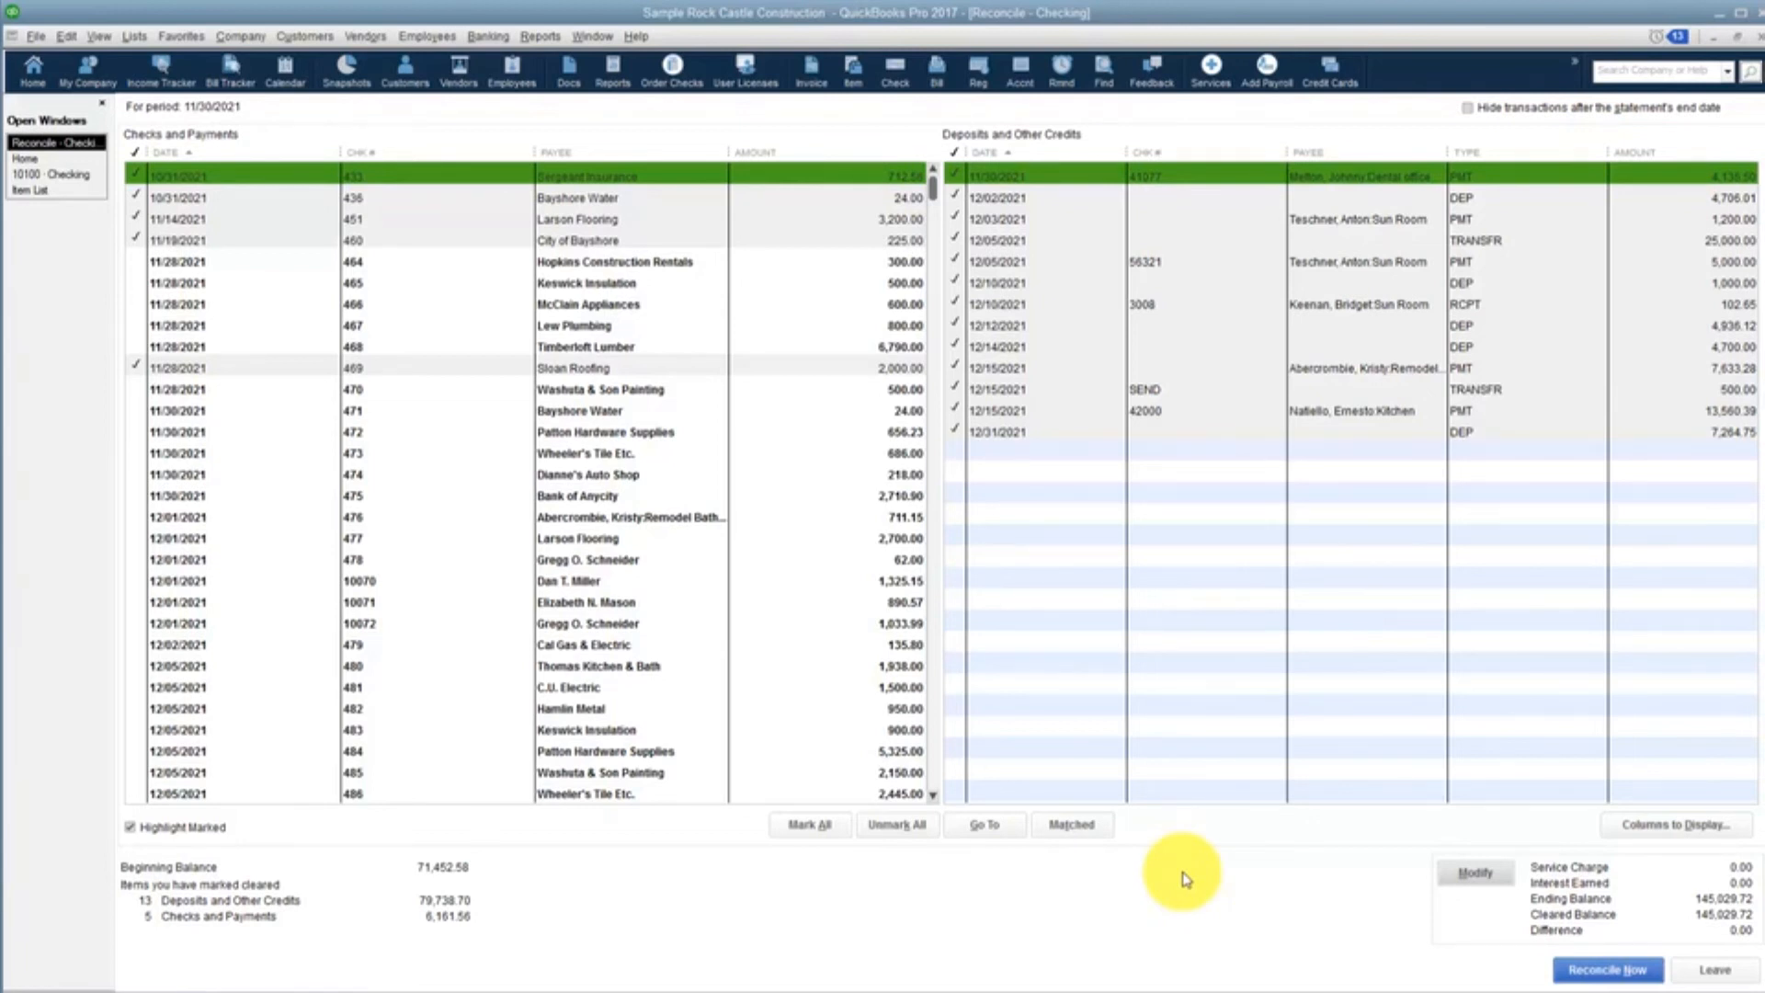
Complete the Checking reconciliation, display both the summary and detail reports, and close them
click(1597, 975)
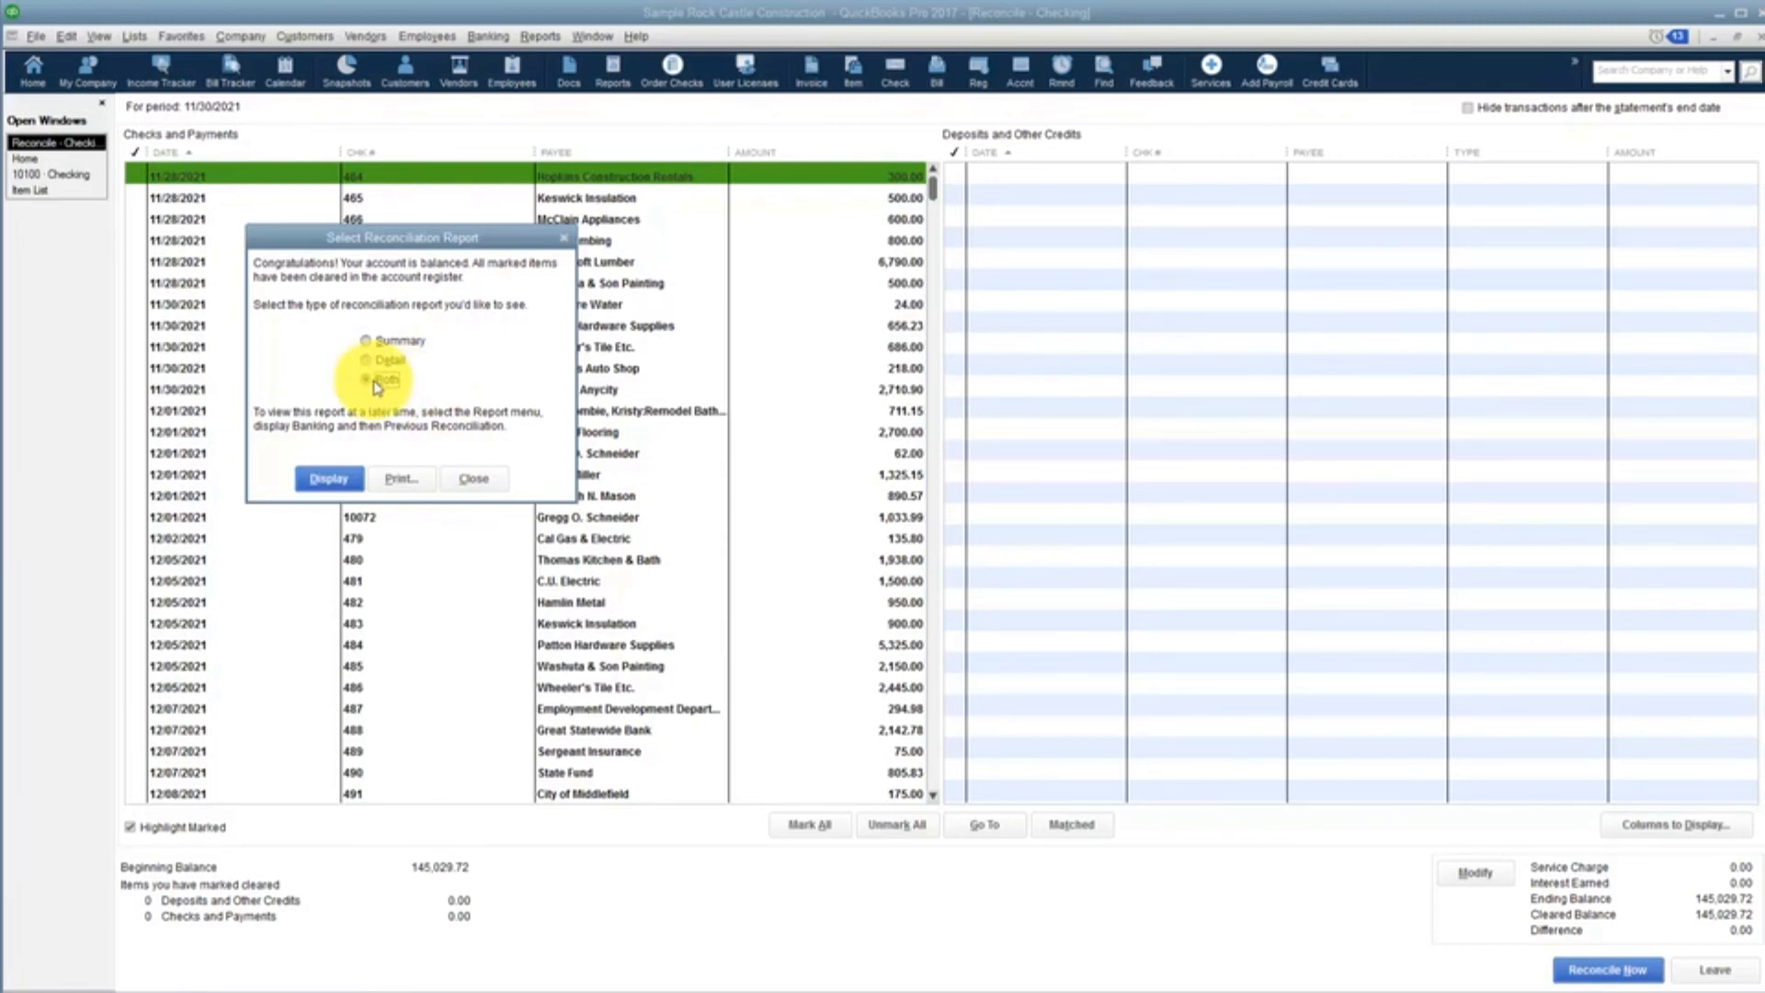
click(343, 483)
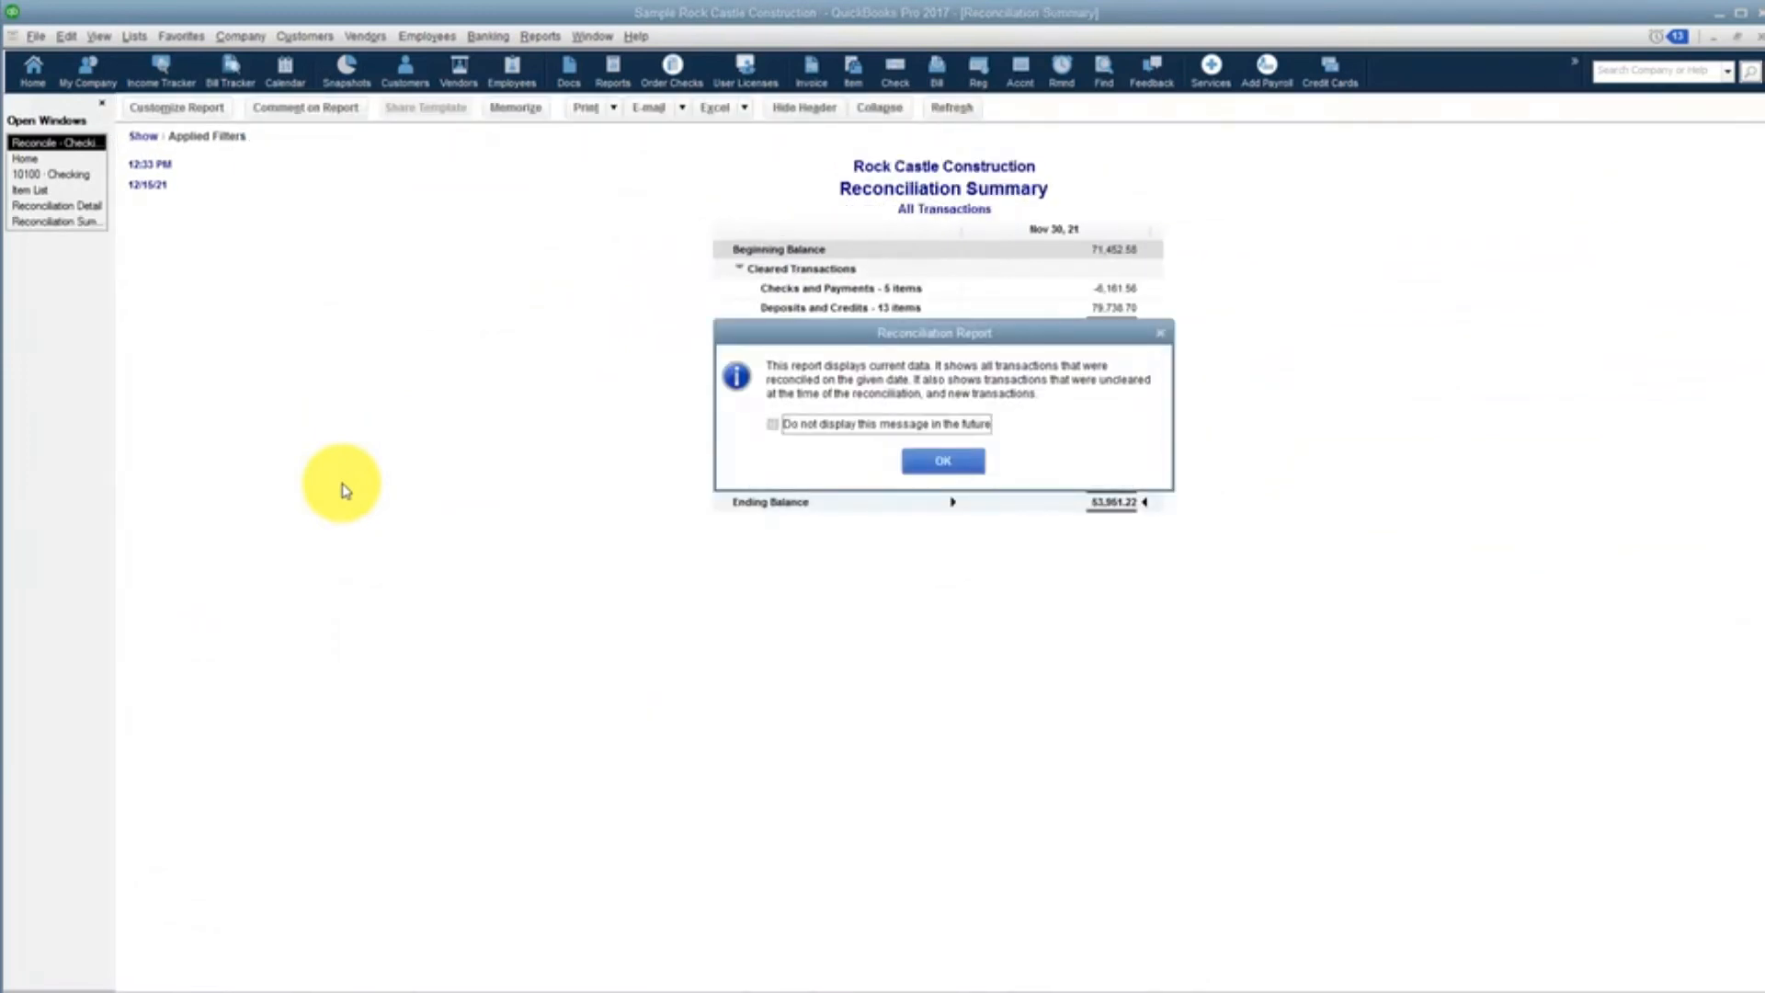
click(936, 463)
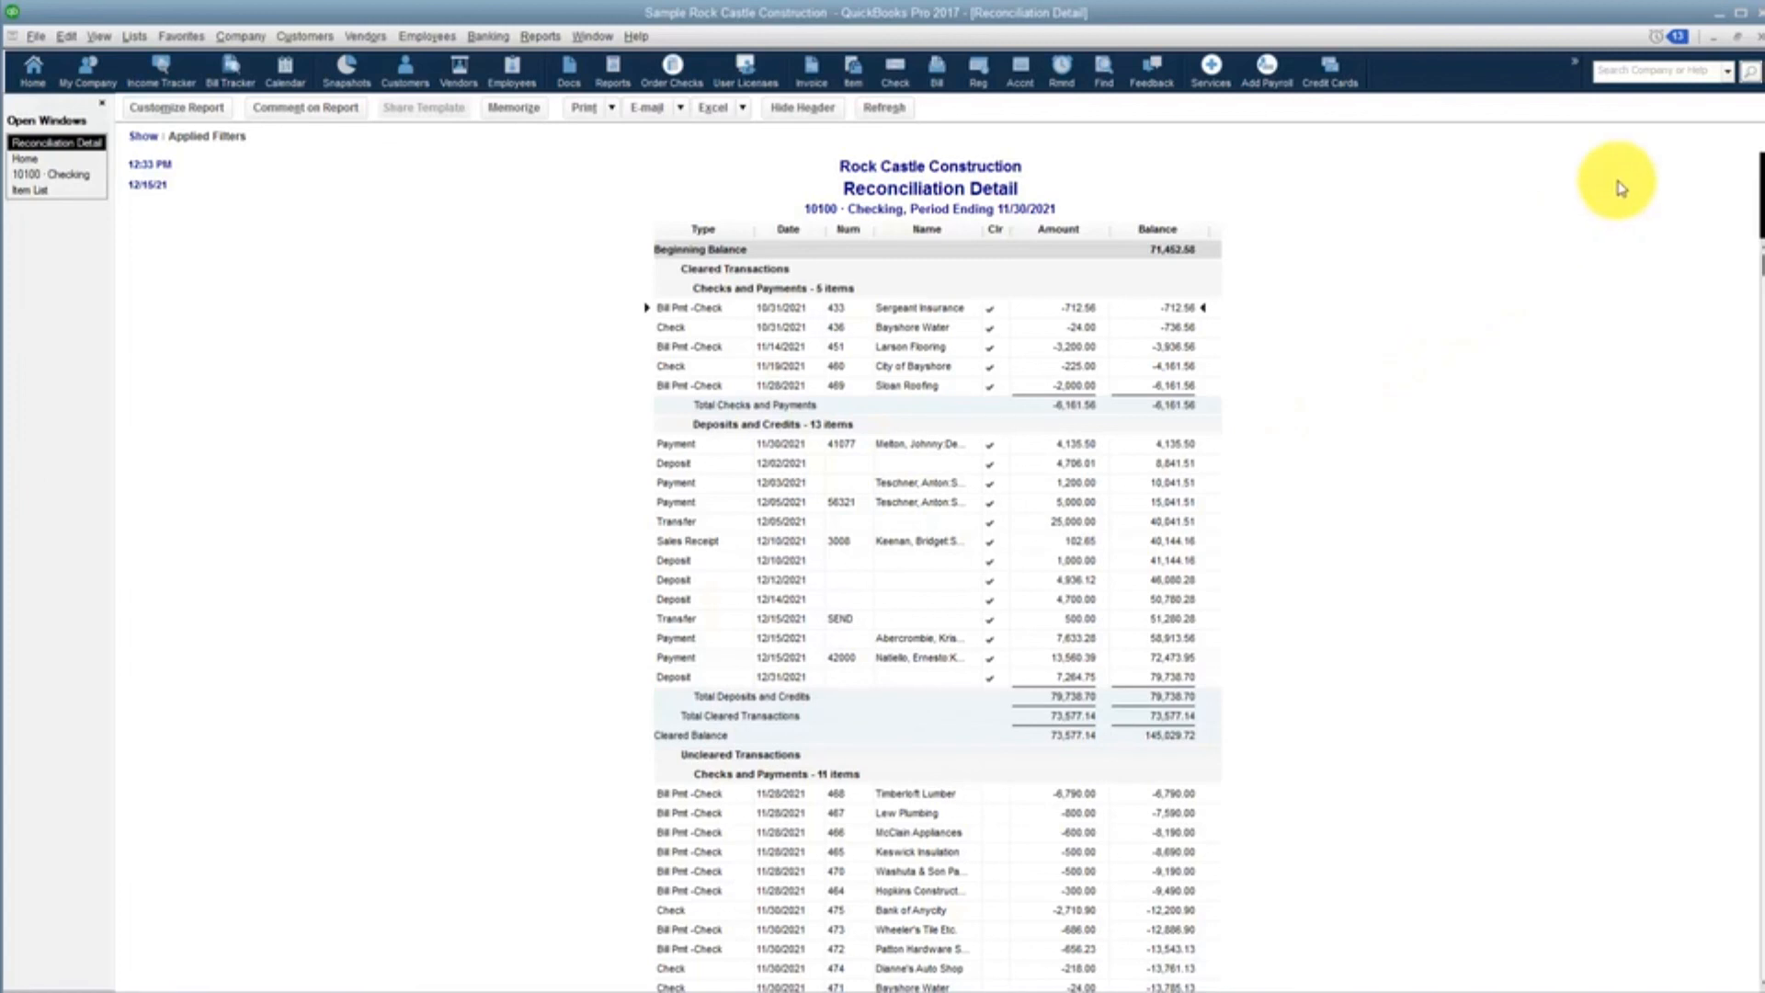
click(1737, 37)
click(1756, 42)
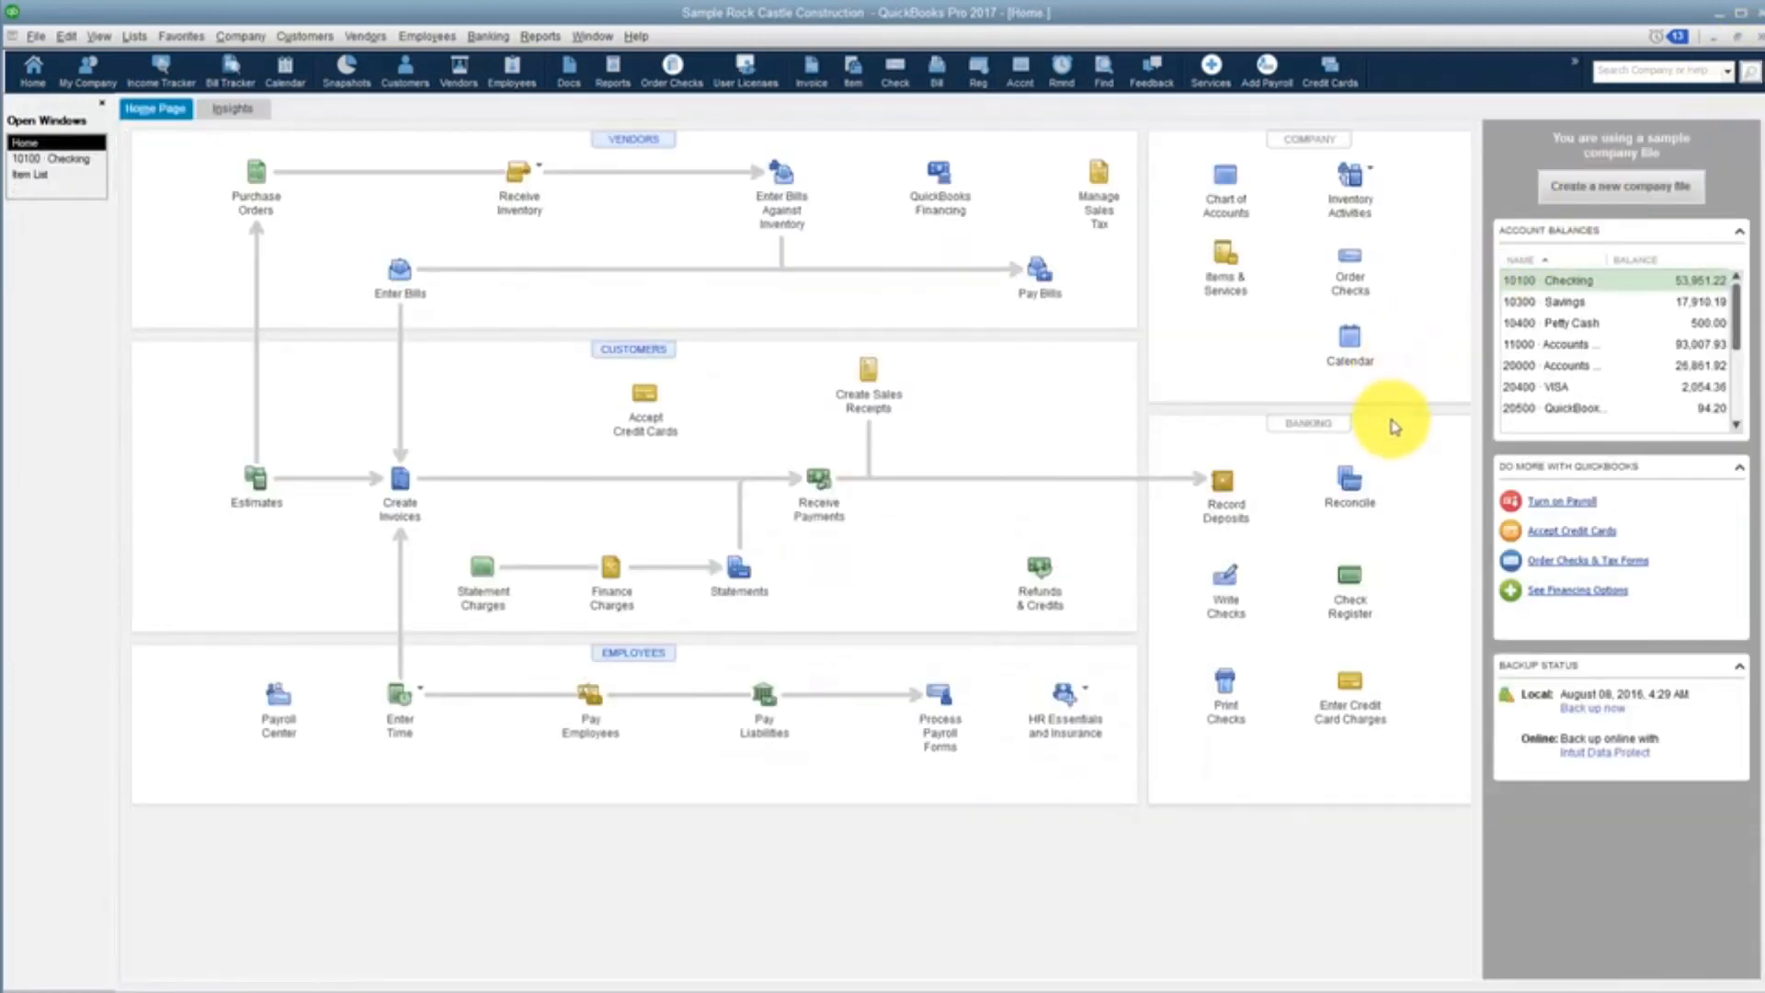